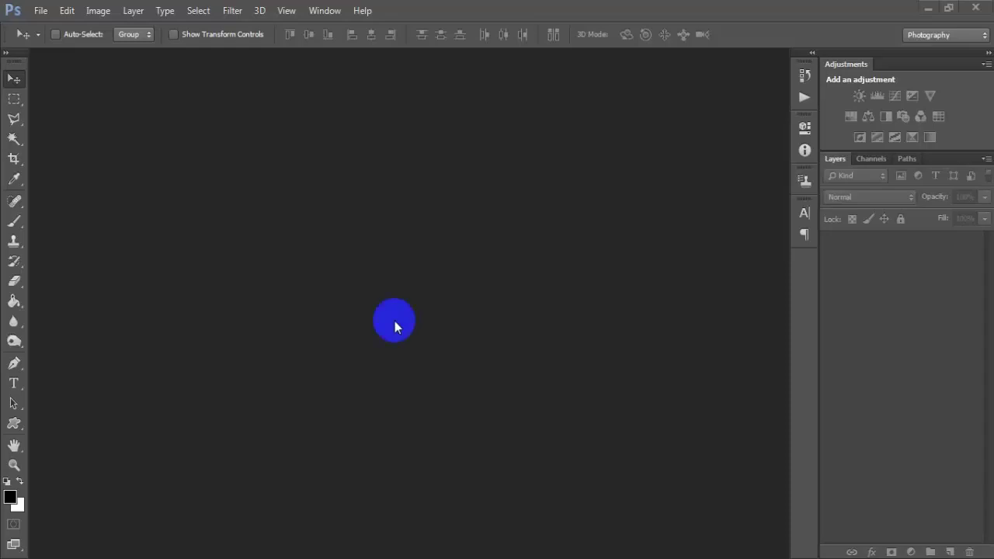
Open the beanie portrait, dock it as a tab, and duplicate the background into Layer 1.
left_click(40, 10)
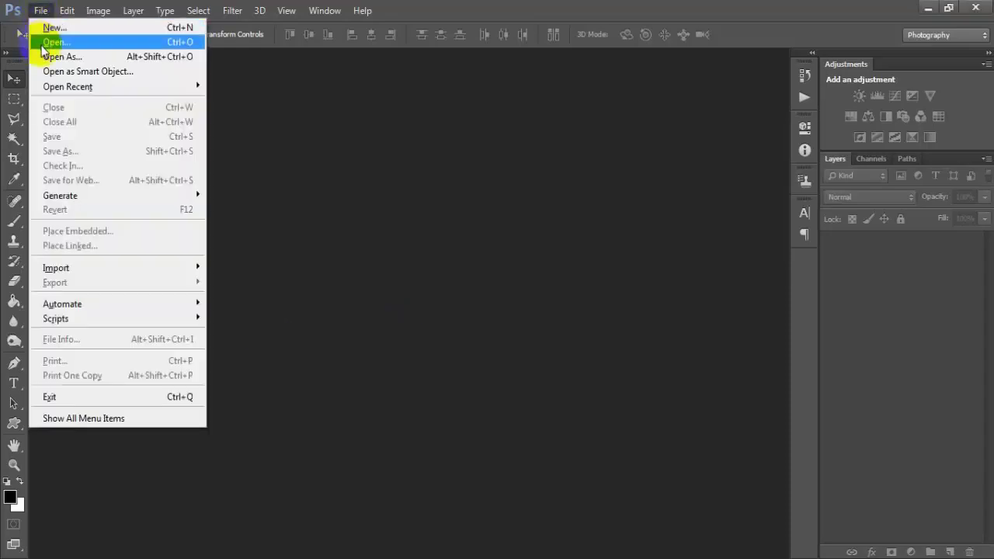
left_click(78, 43)
scroll(649, 356, "down", 1)
left_click(629, 307)
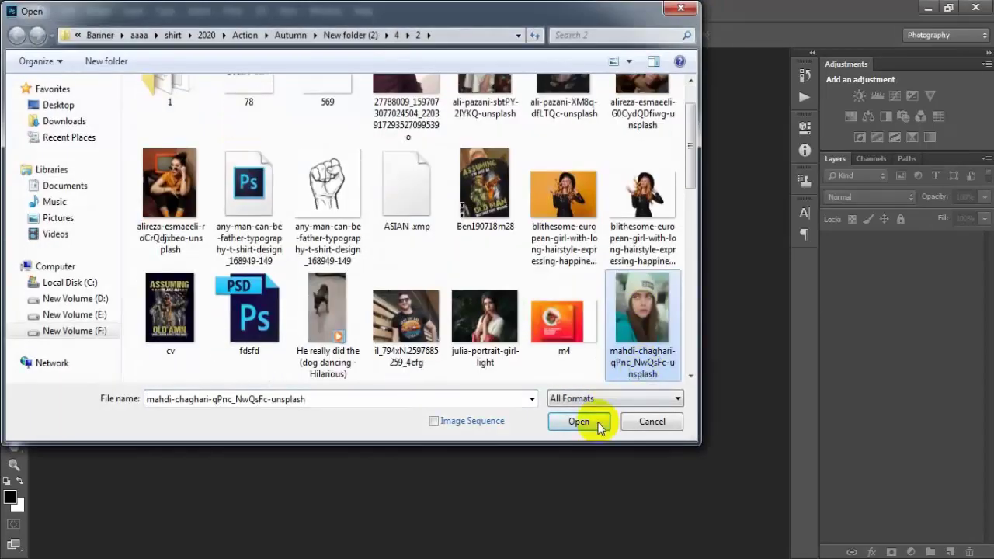
left_click(595, 424)
left_click_drag(176, 58, 342, 58)
key("ctrl+j")
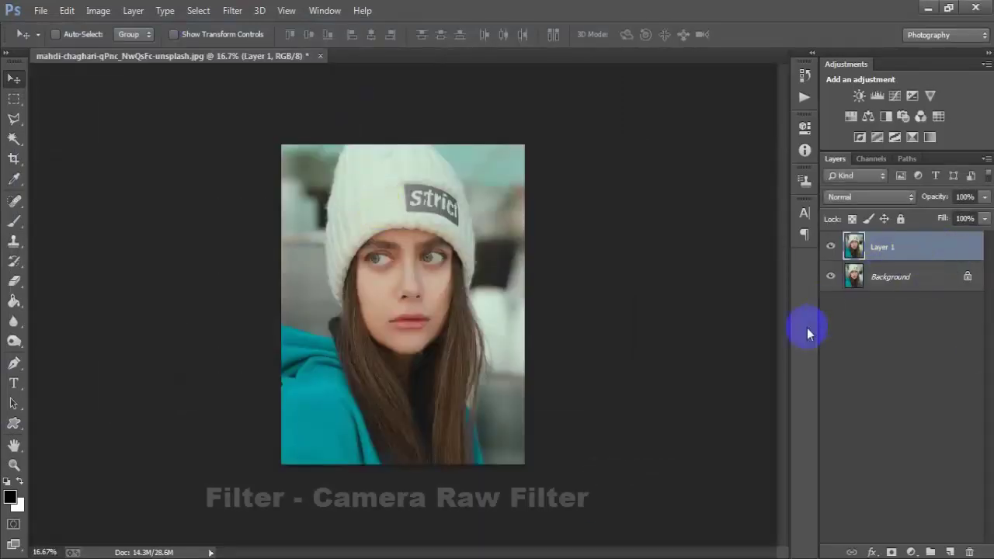
In the Camera Raw Filter, set Temperature +5, Tint -5, Highlights -49 and Shadows -5.
left_click(233, 10)
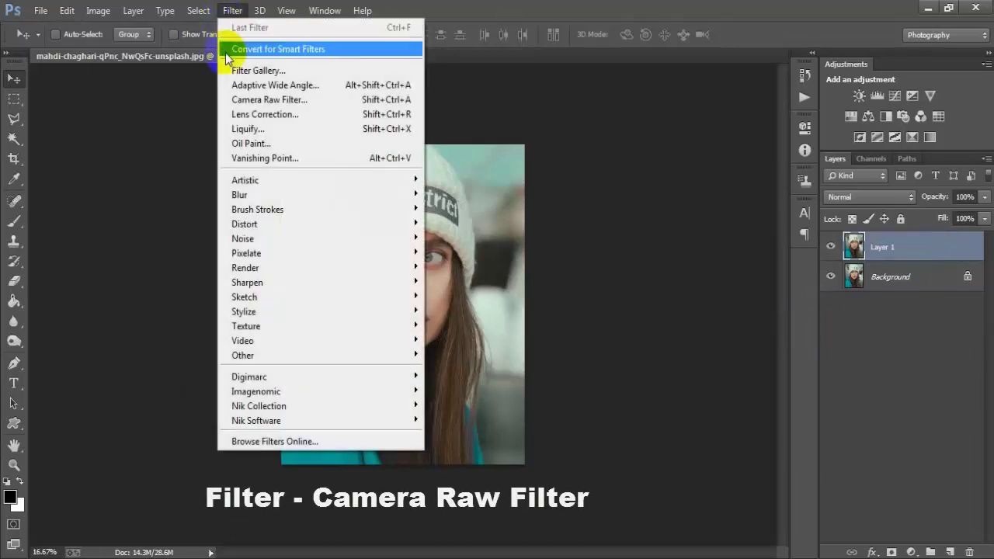
left_click(338, 98)
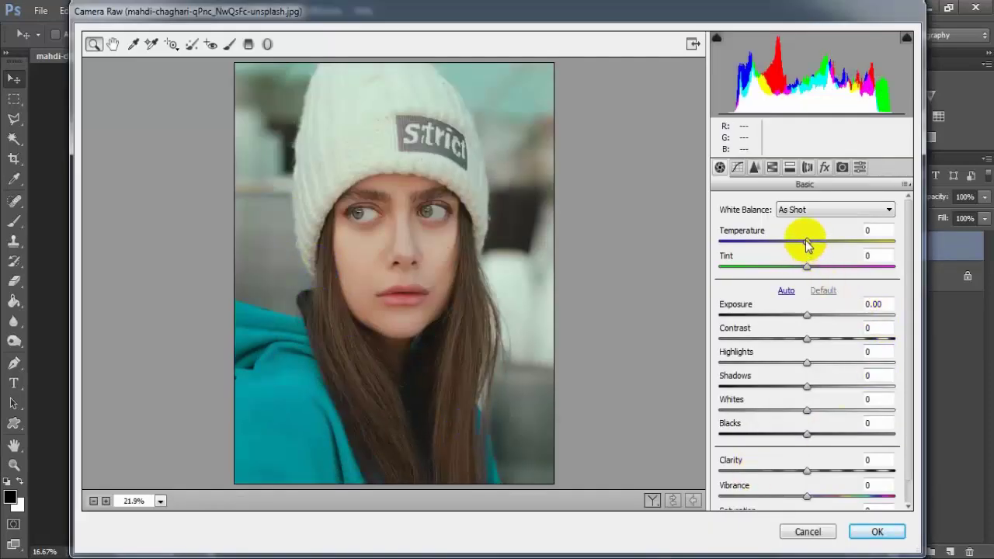
left_click_drag(807, 243, 811, 243)
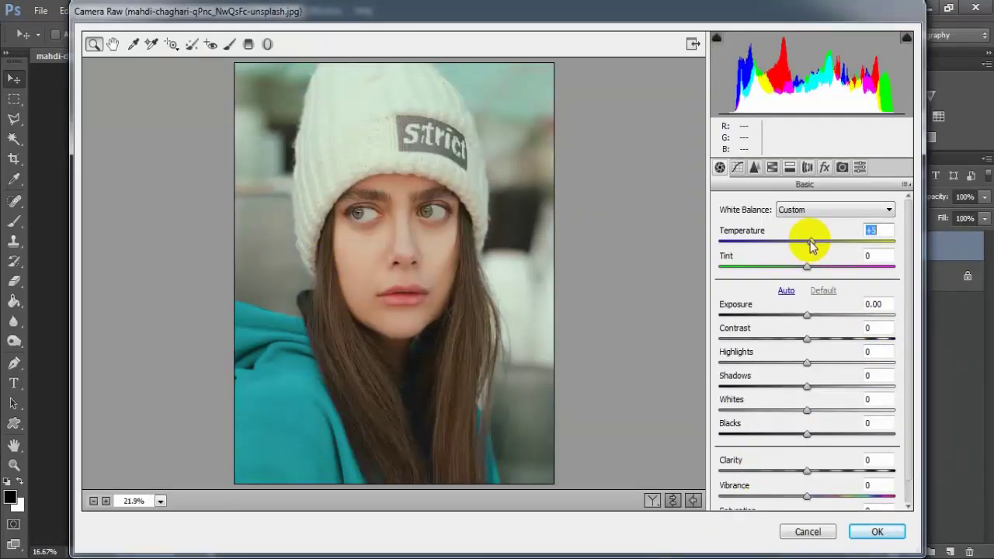
left_click_drag(808, 269, 804, 269)
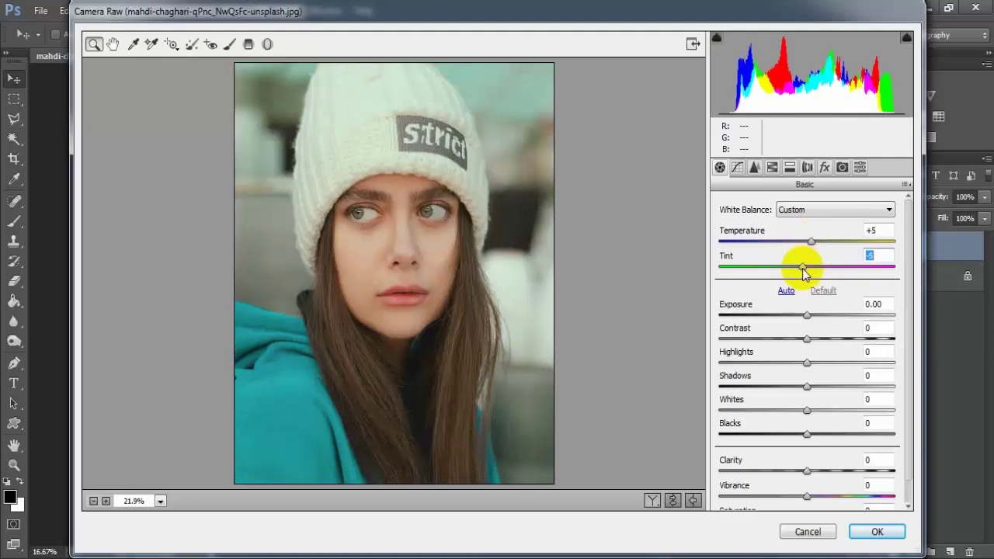
left_click_drag(807, 364, 766, 364)
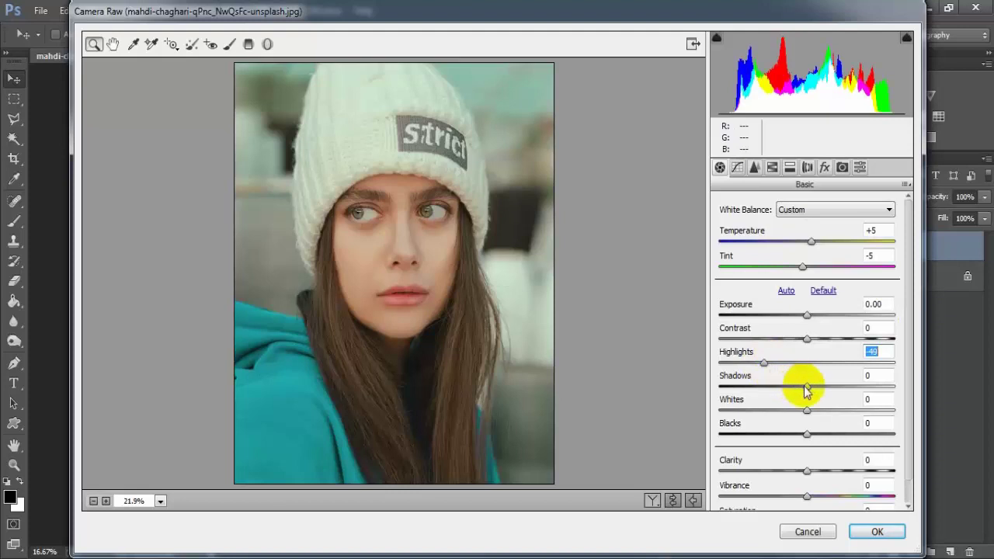
left_click_drag(806, 388, 802, 392)
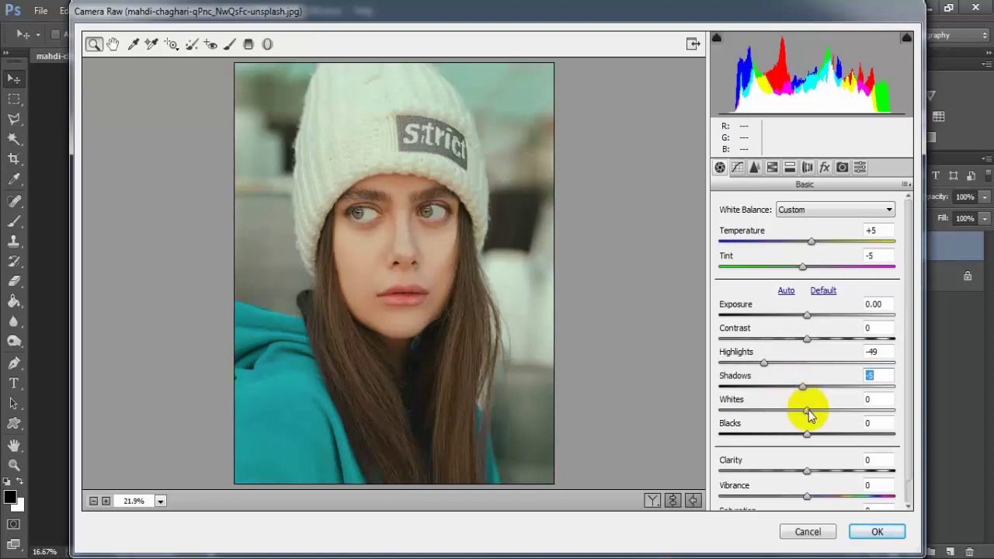
Set Whites -19, Blacks +30, Vibrance +15 and Saturation -33.
mouse_move(810, 410)
left_mouse_down()
mouse_move(785, 417)
mouse_move(830, 440)
left_mouse_up()
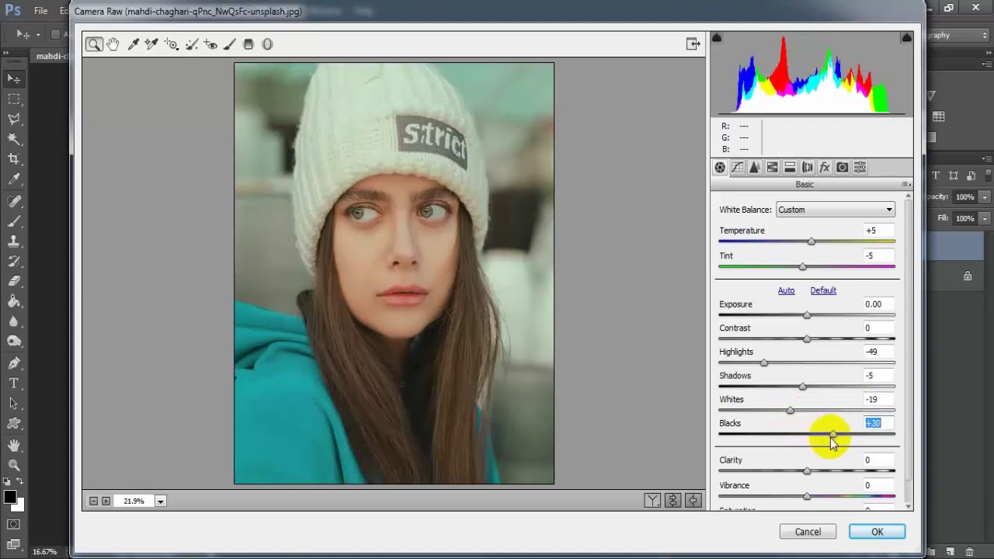
left_click_drag(909, 410, 912, 427)
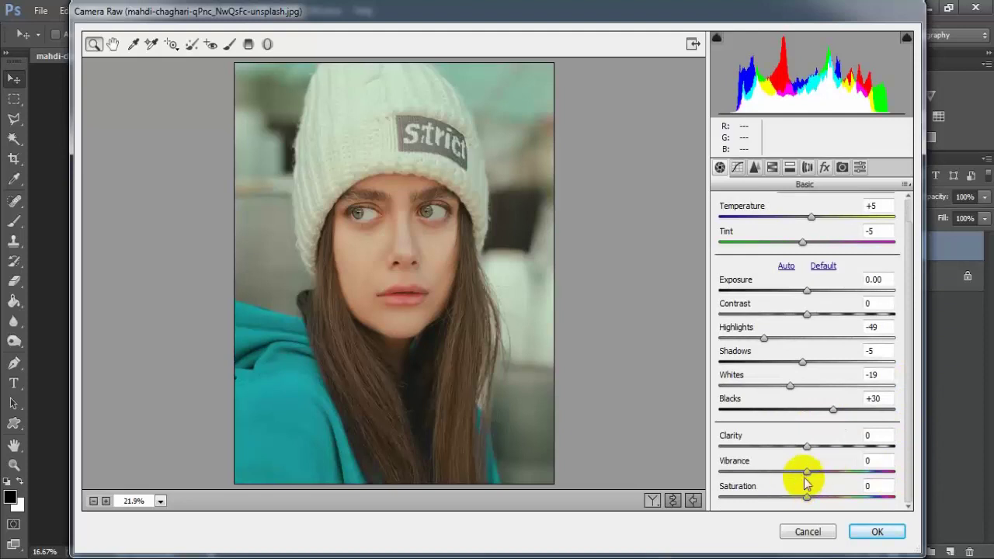
left_click_drag(807, 472, 820, 471)
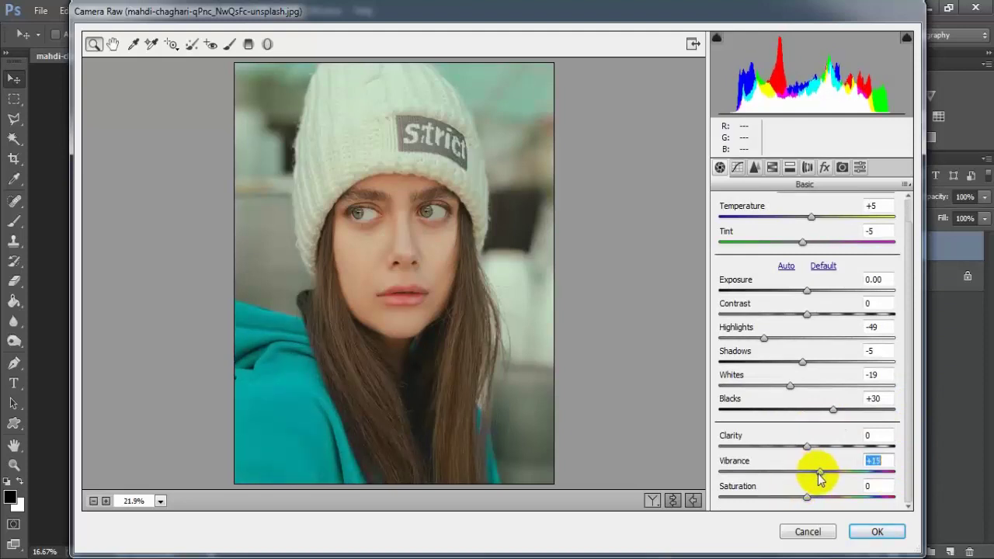
left_click_drag(805, 501, 777, 496)
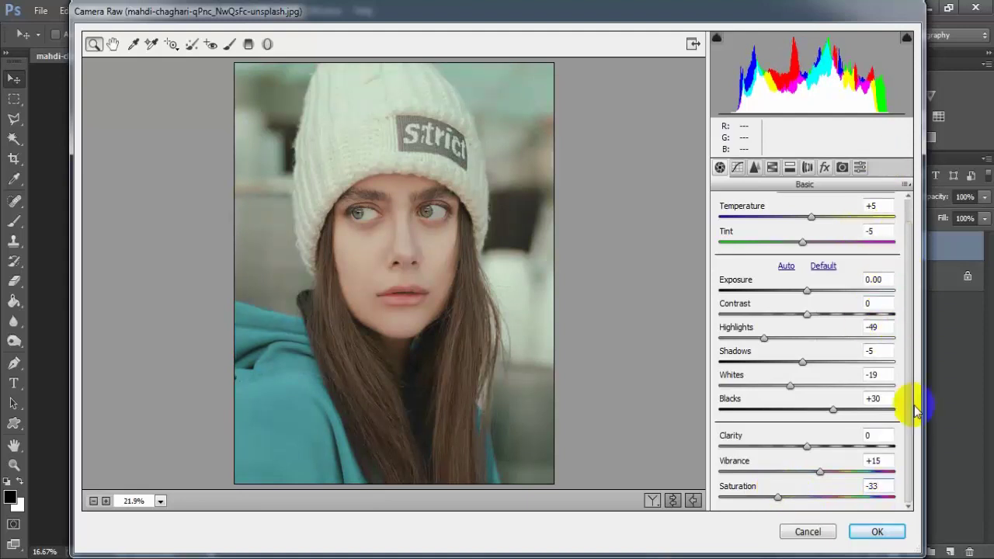
Shape the Point tone curve into an S-curve: shadows 54→37, highlight point near 191/194, white point 252.
left_click(737, 167)
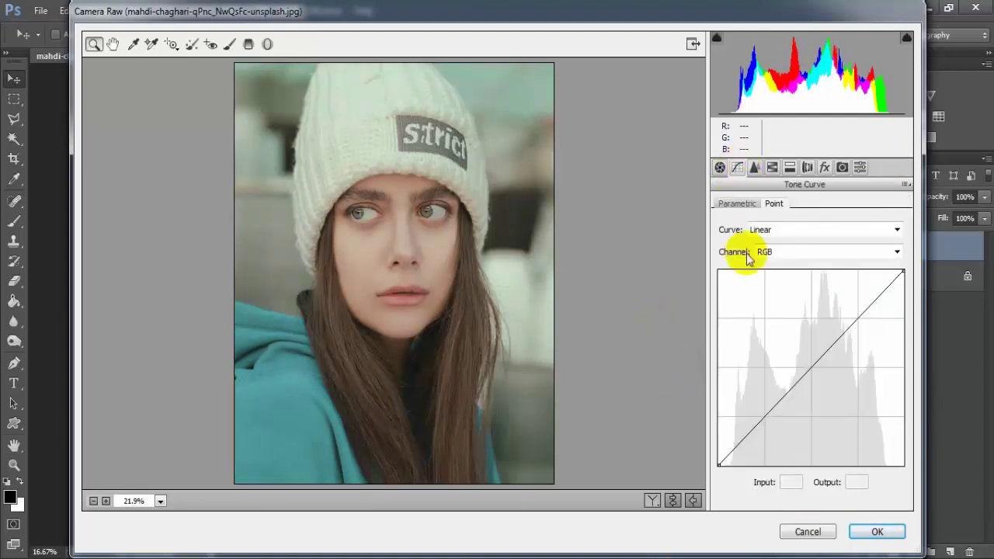
left_click(755, 432)
left_click_drag(755, 432, 760, 438)
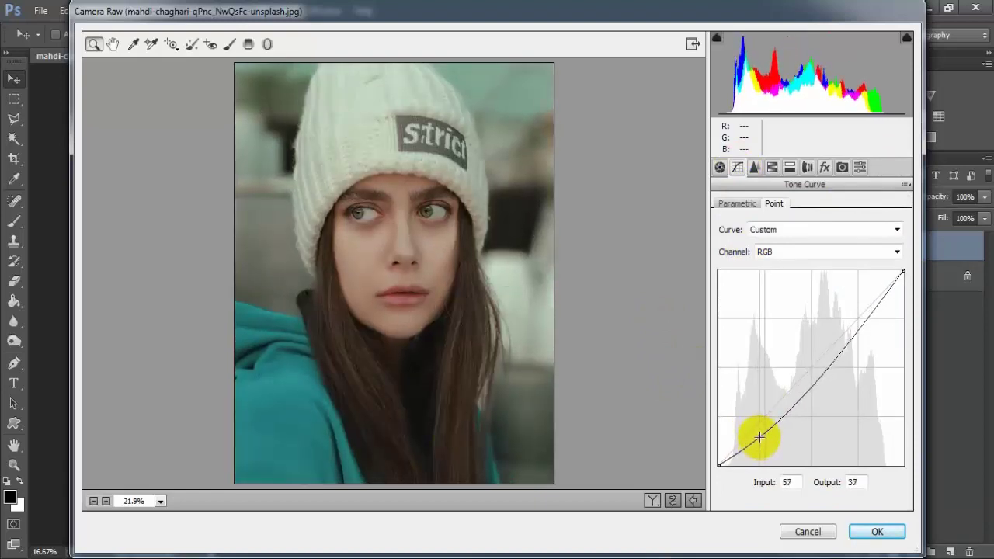
left_click_drag(808, 379, 809, 367)
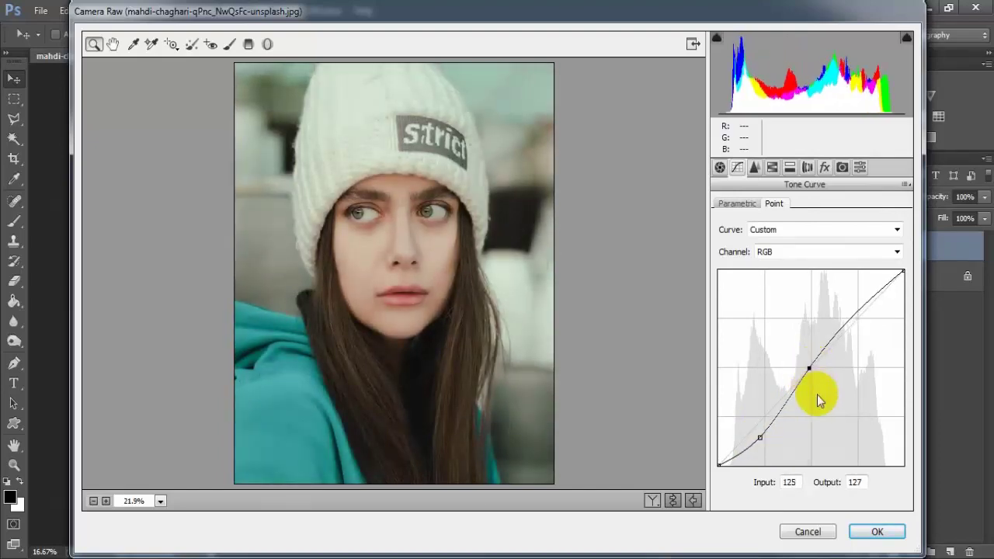
left_click_drag(809, 369, 810, 368)
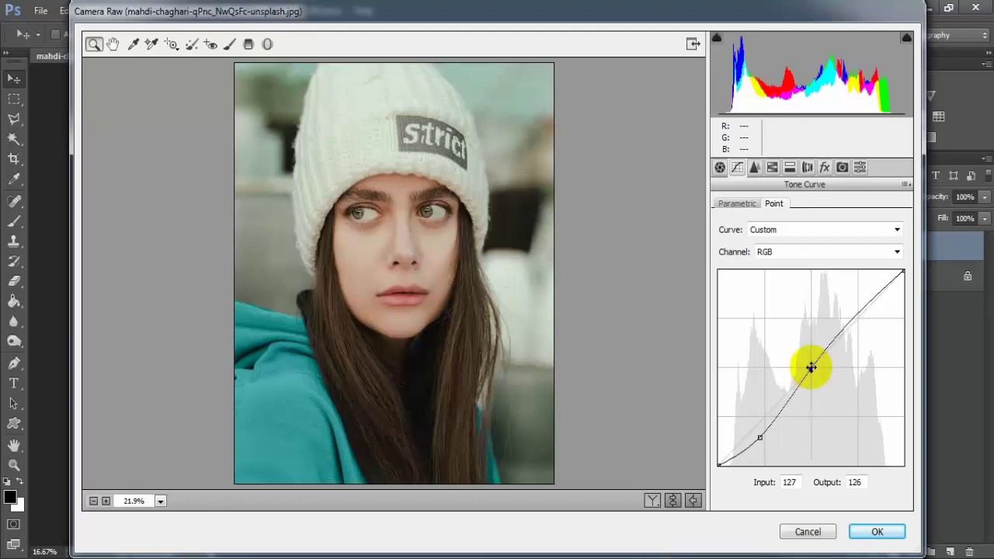
left_click_drag(854, 318, 856, 317)
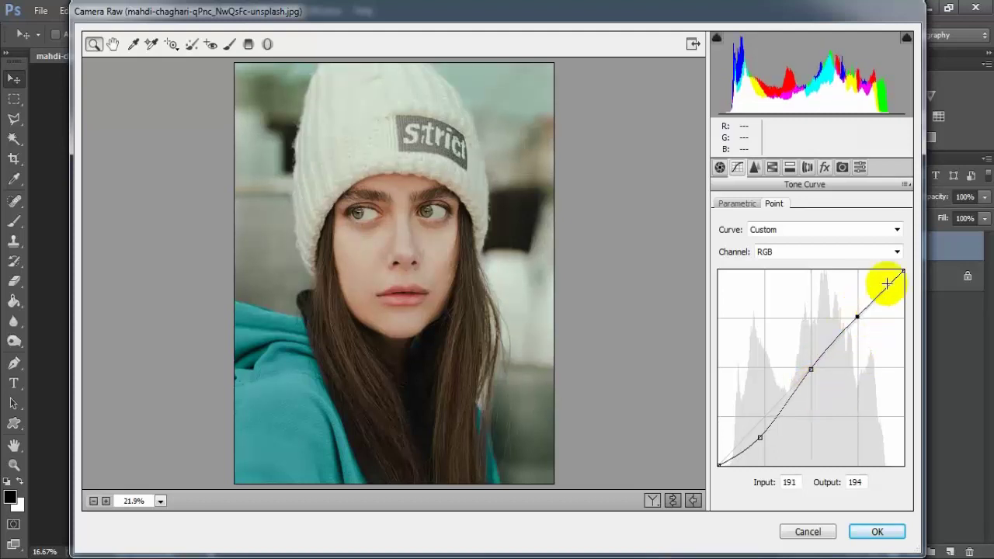
left_click_drag(903, 270, 905, 273)
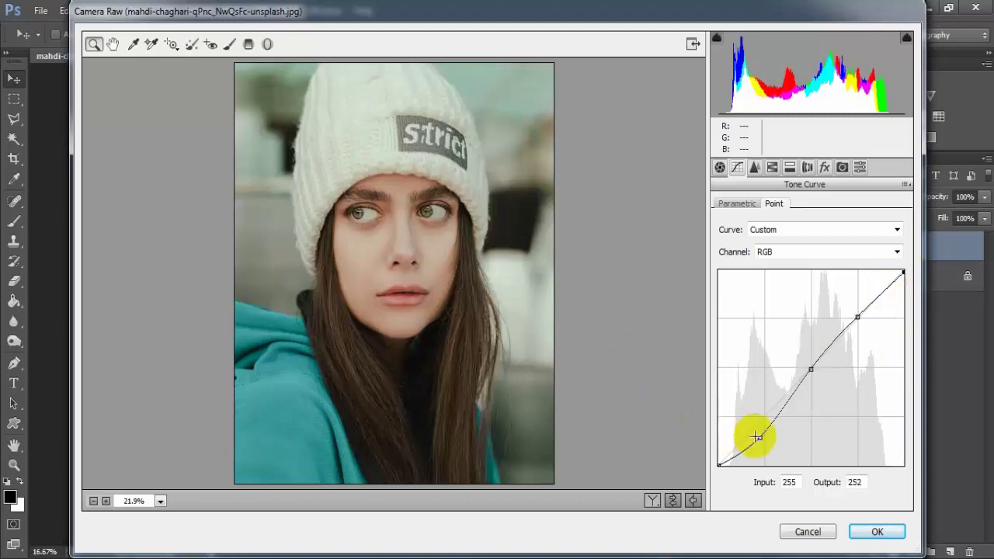
left_click_drag(760, 437, 757, 437)
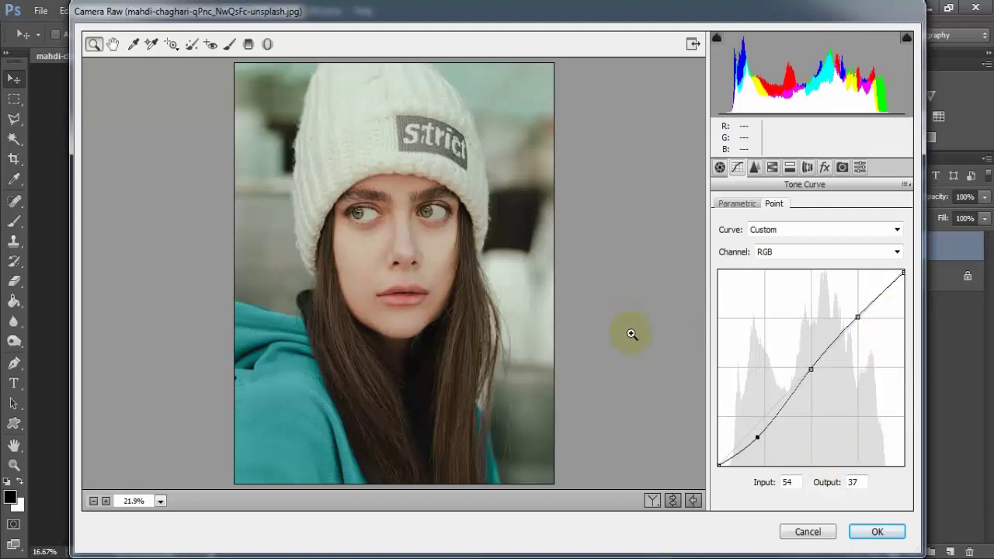
In the Detail tab, set noise reduction Luminance to 12 and Color to 17.
left_click(756, 170)
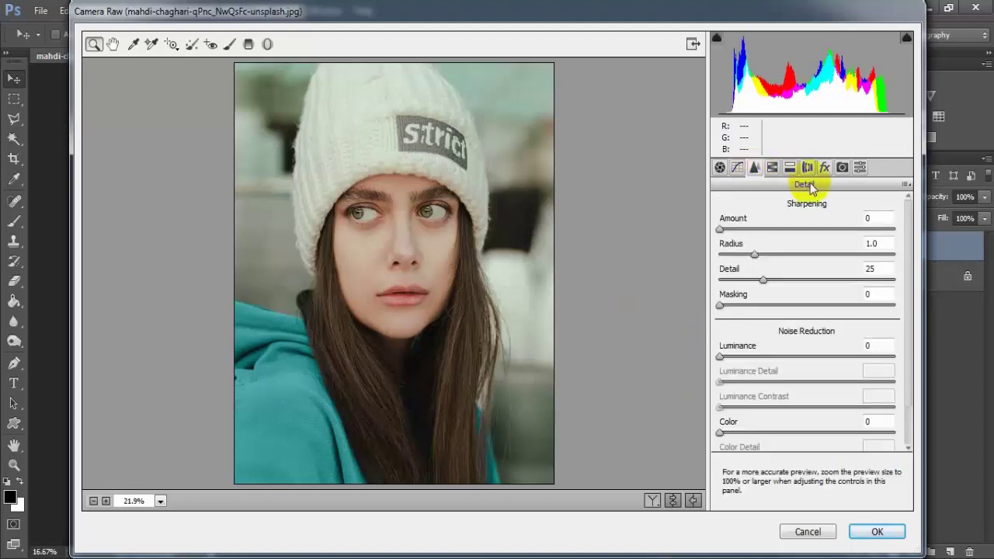
left_click_drag(721, 358, 744, 370)
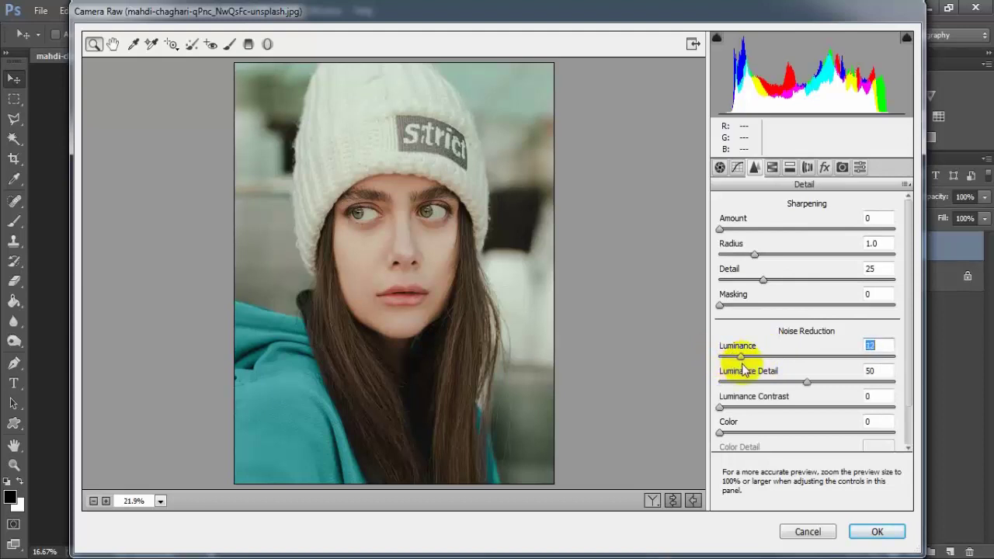
left_click_drag(906, 366, 906, 399)
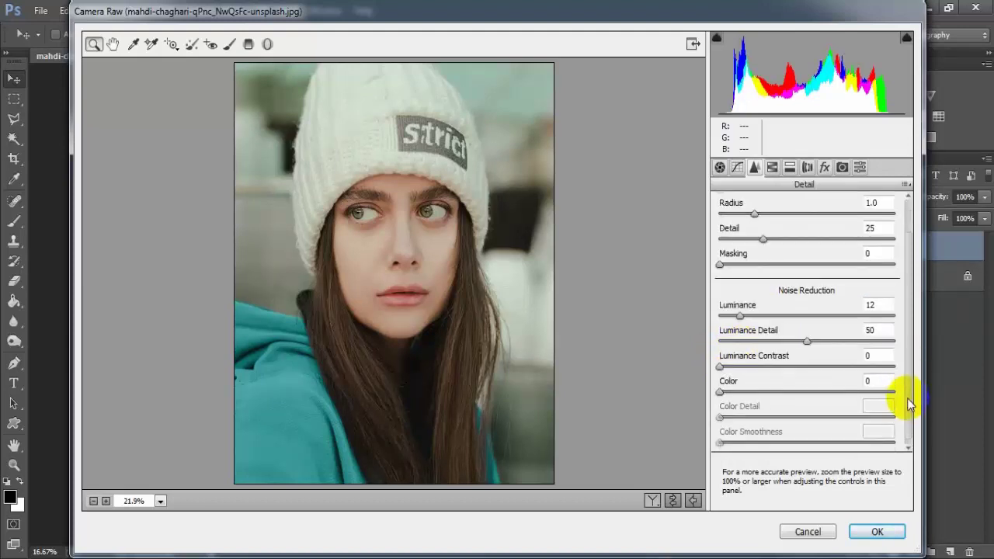
left_click_drag(722, 393, 748, 398)
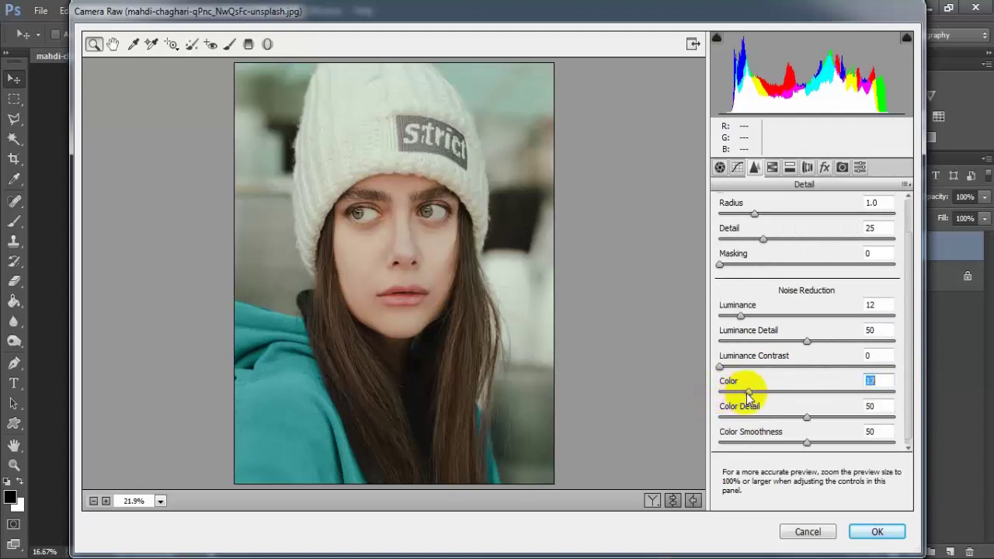
left_click(876, 380)
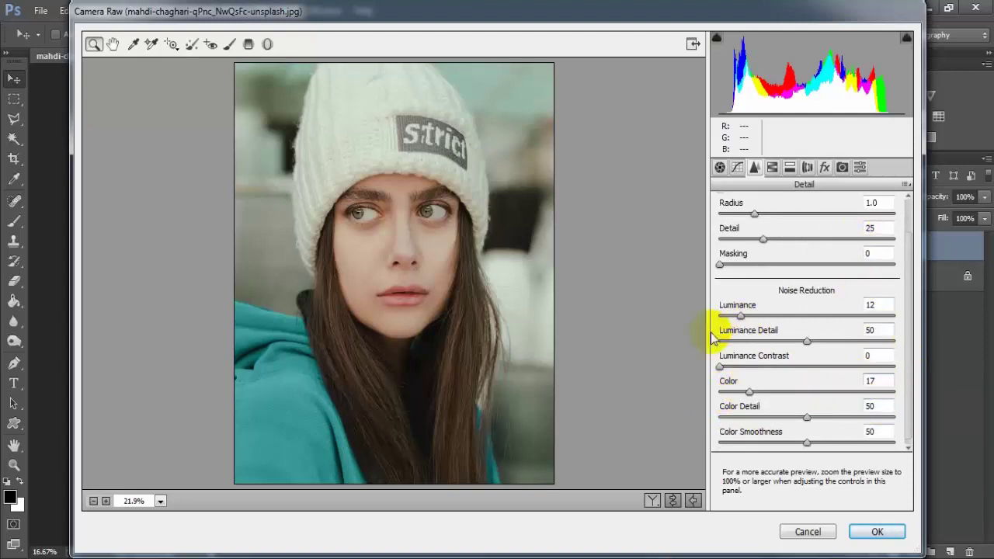
Shift Greens hue +79 and set Saturation Reds -35, Oranges +20, Yellows -21, Greens -91.
left_click(773, 169)
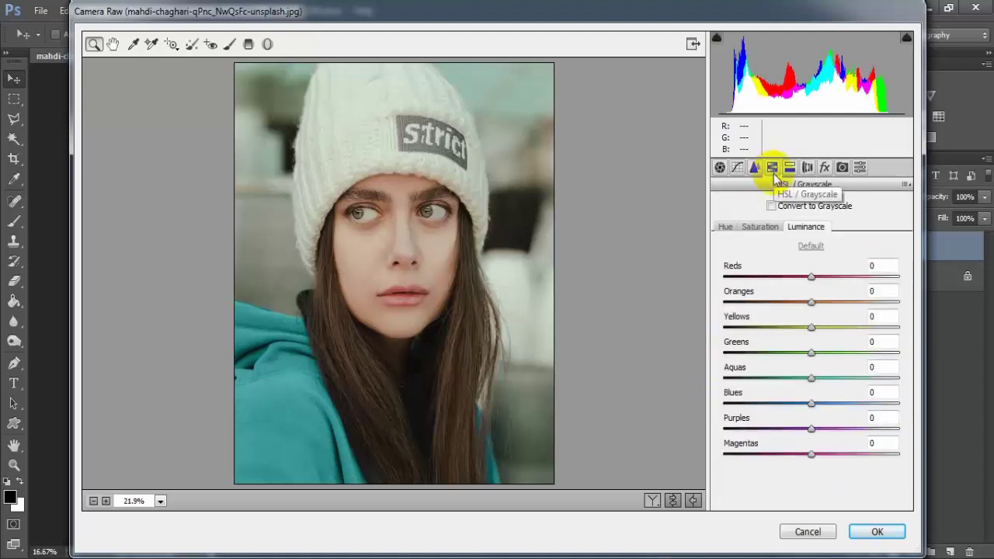
left_click(726, 229)
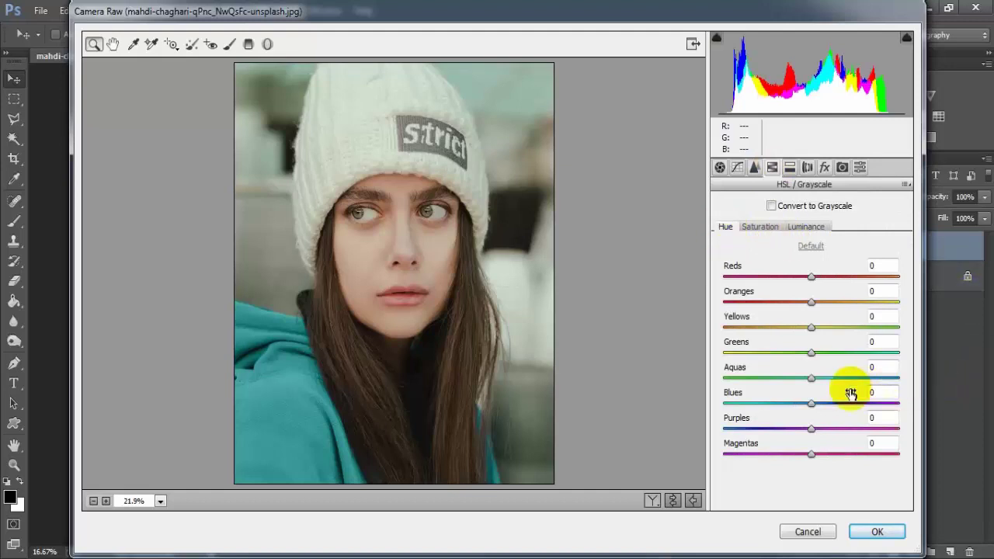
left_click_drag(811, 354, 882, 354)
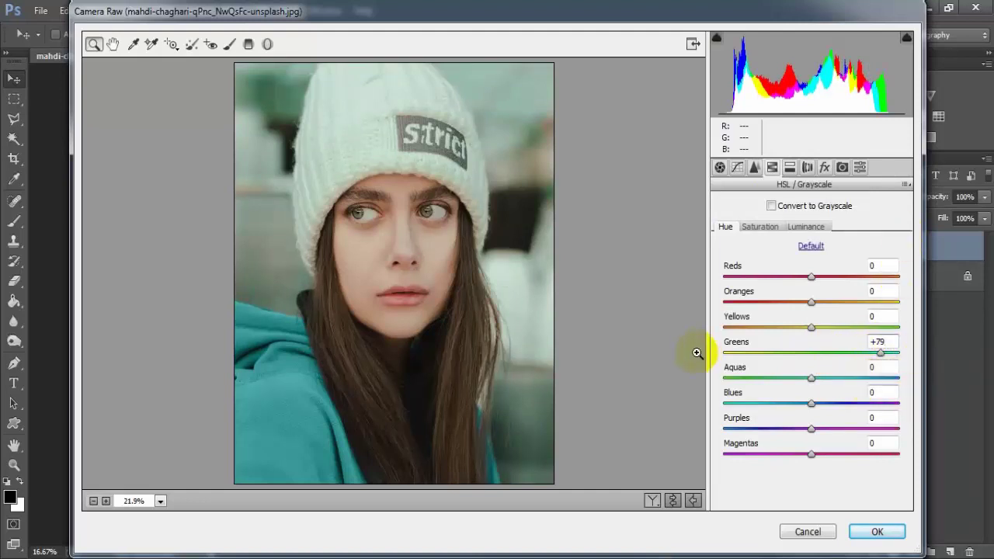
left_click(758, 227)
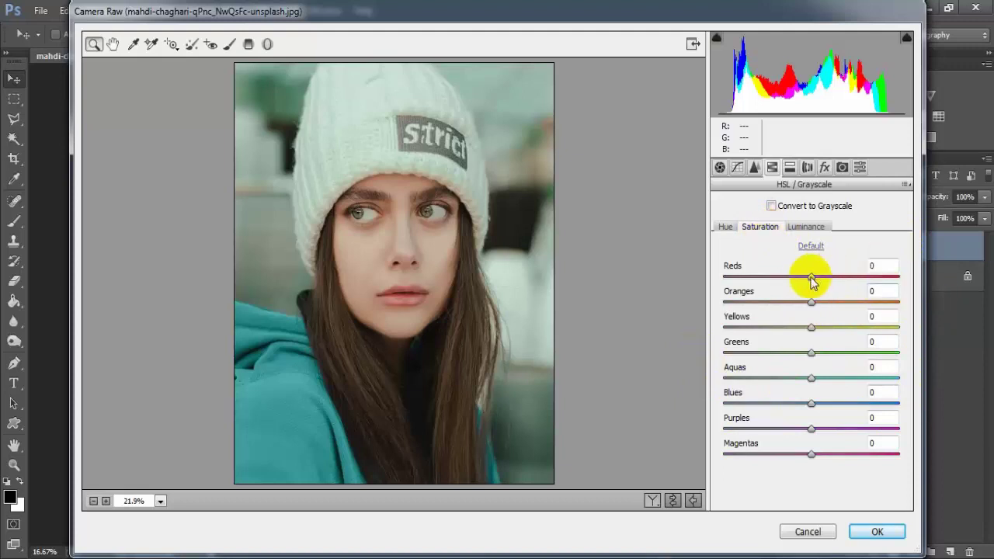
left_click_drag(812, 277, 779, 277)
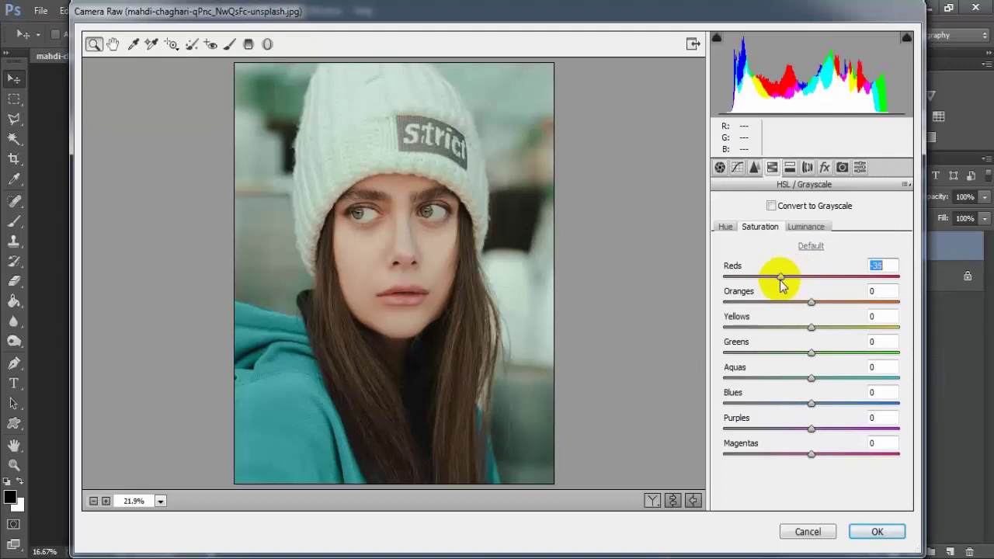
left_click_drag(812, 303, 829, 309)
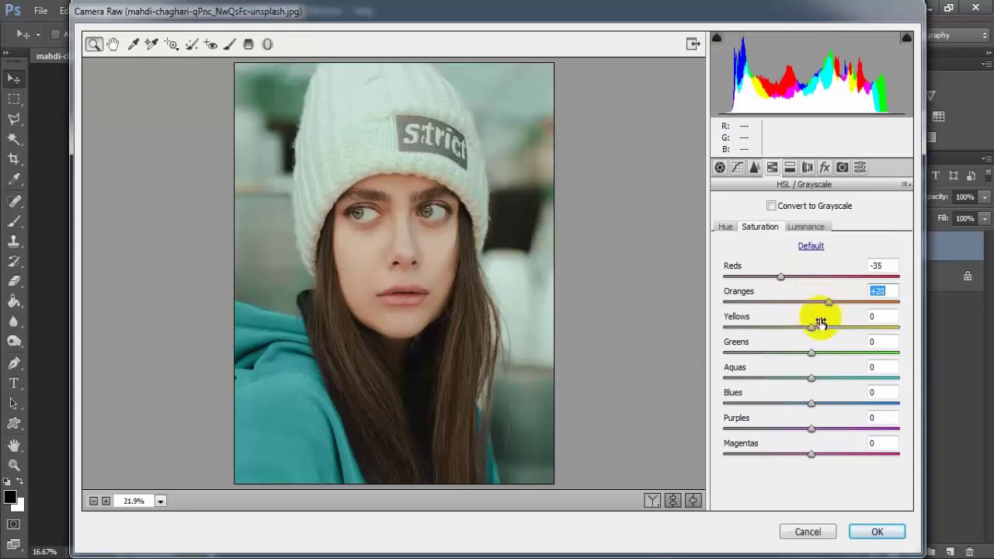
left_click_drag(812, 327, 801, 328)
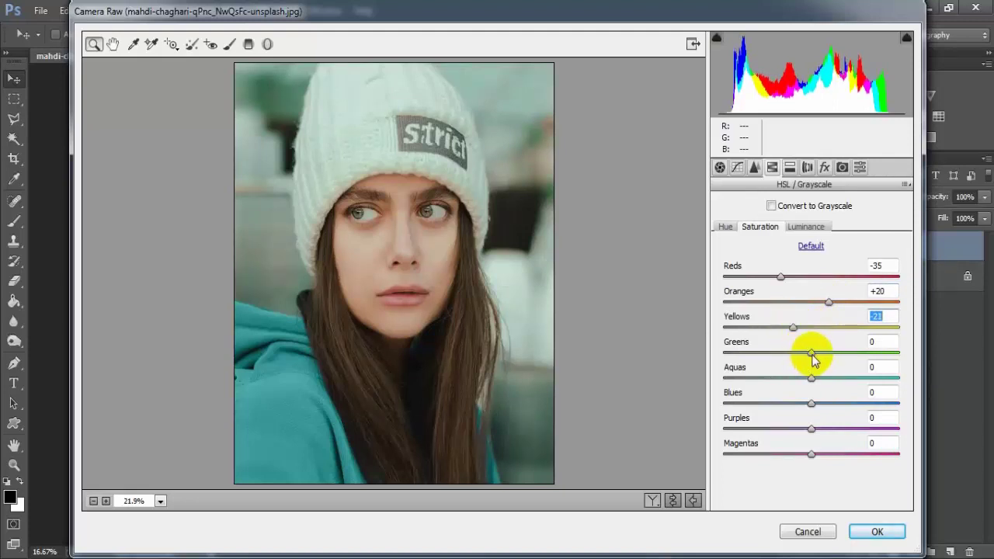
left_click_drag(812, 354, 732, 356)
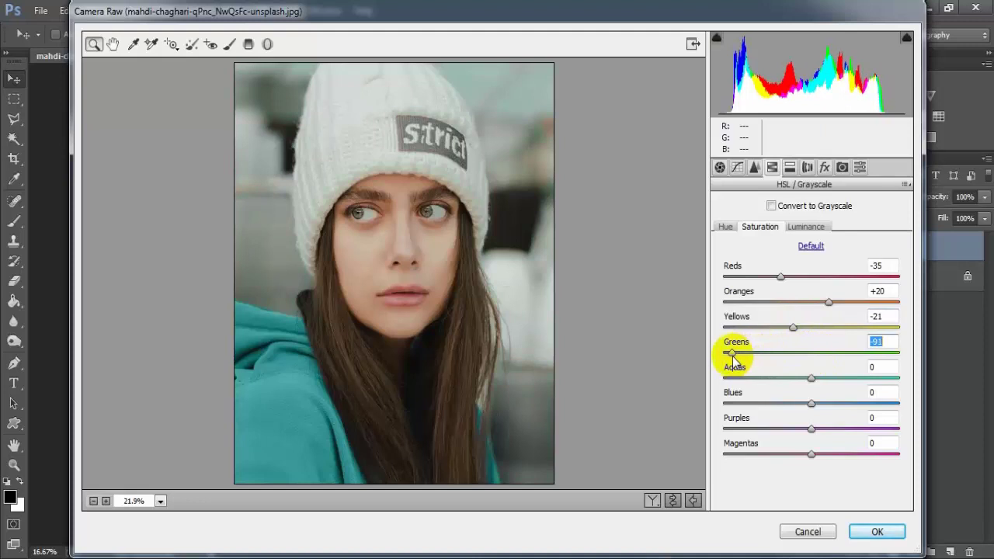
left_click(895, 343)
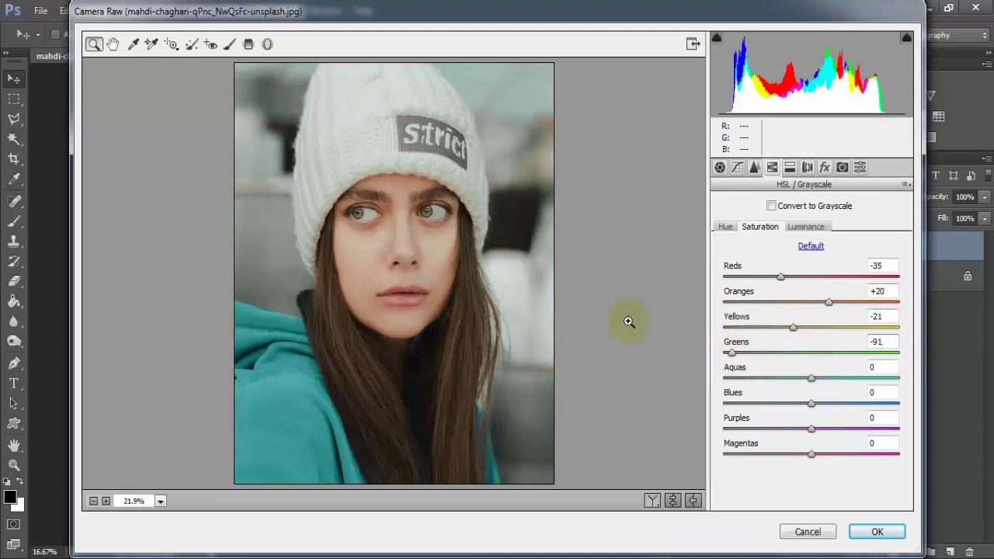
Set HSL Luminance to Reds +15, Oranges -5, Yellows +15 and Greens -30.
left_click(805, 227)
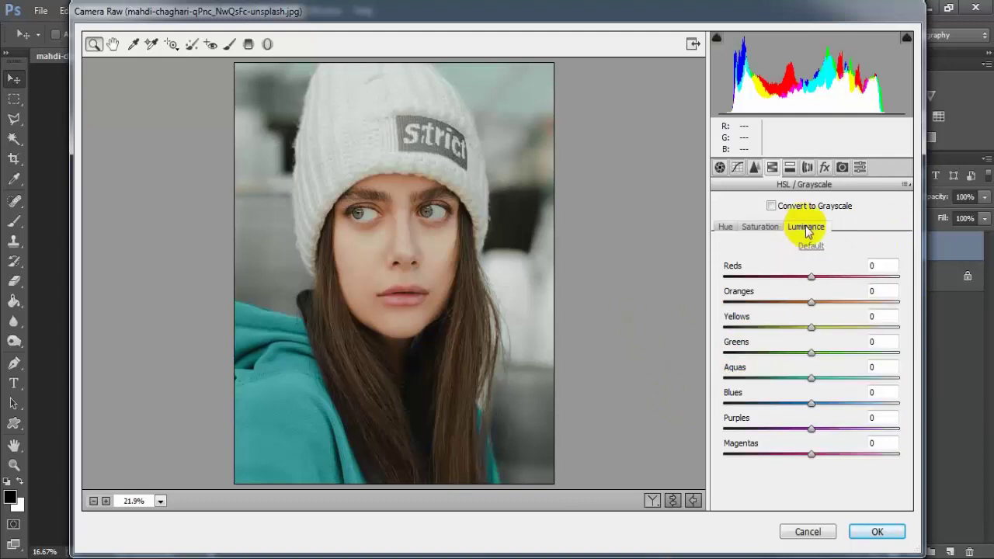
left_click_drag(812, 278, 827, 287)
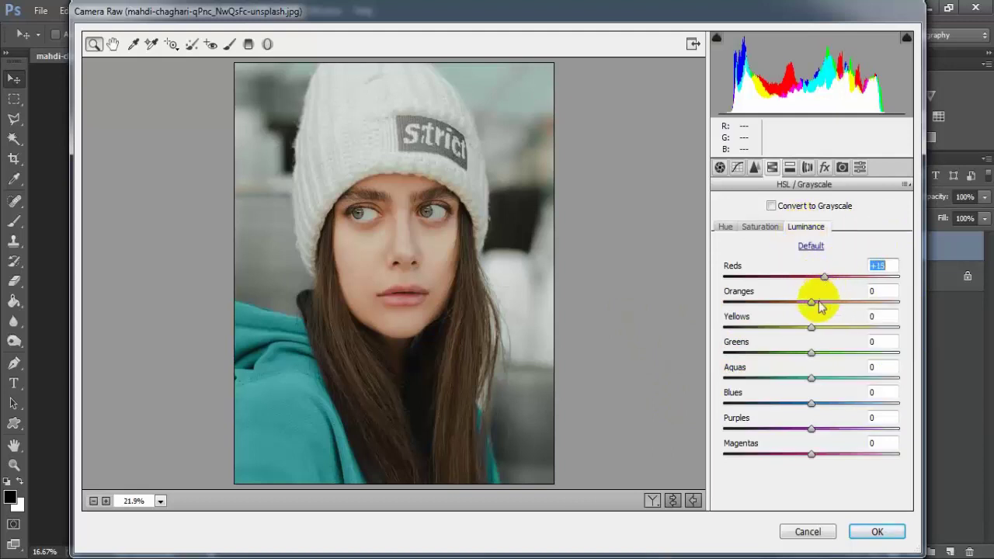
left_click_drag(811, 308, 808, 308)
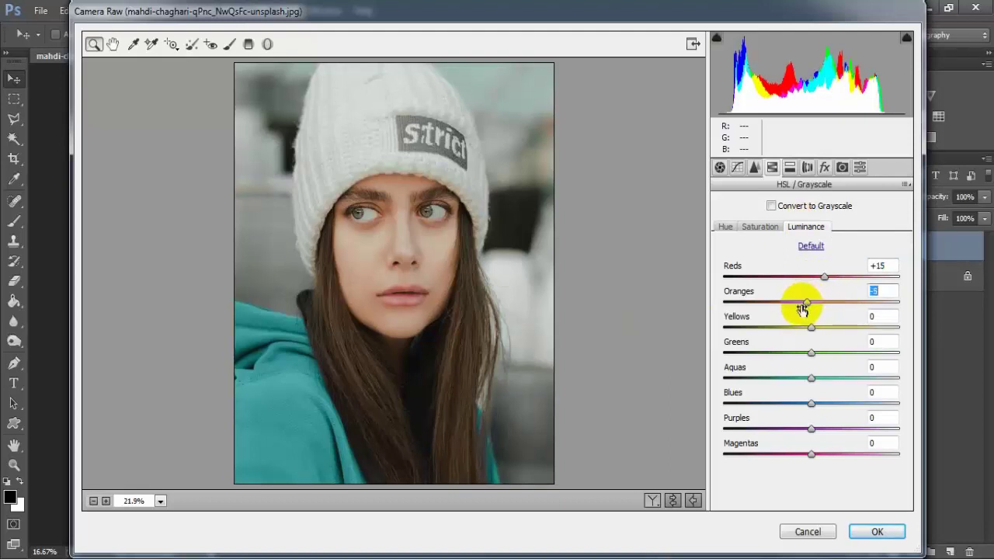
left_click_drag(810, 328, 822, 328)
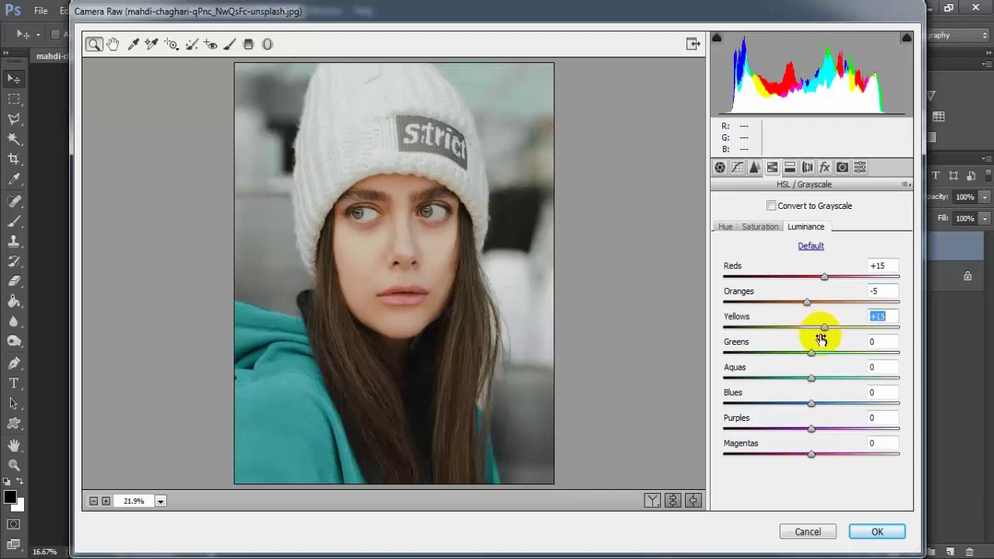
left_click_drag(811, 353, 784, 353)
left_click(893, 341)
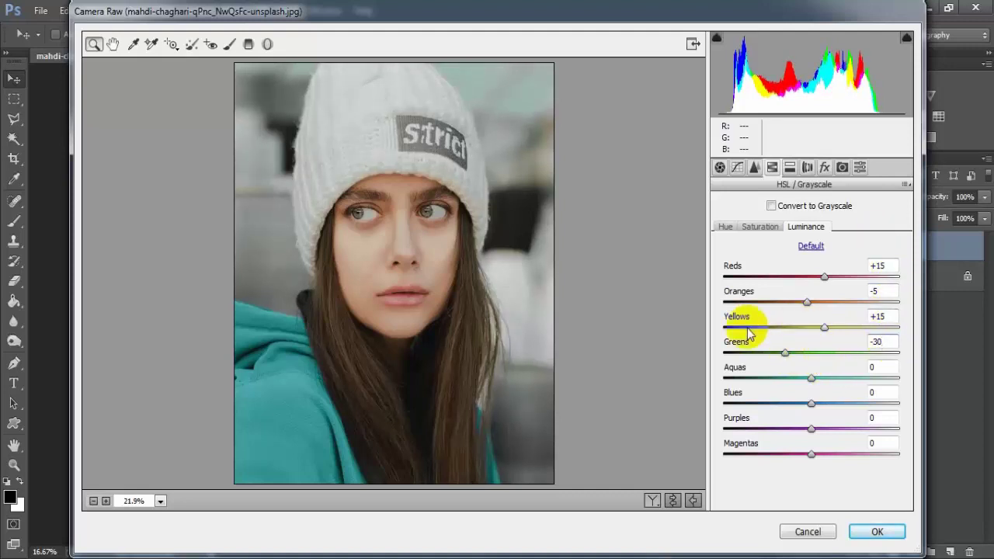
Tint the shadows in Split Toning with Hue 36 and Saturation 3.
left_click(790, 168)
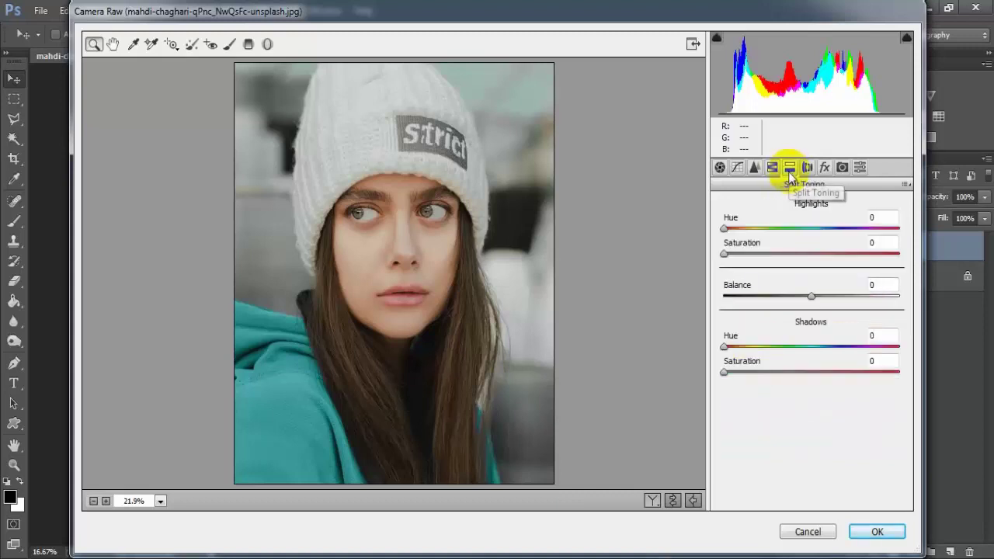
left_click_drag(725, 346, 748, 354)
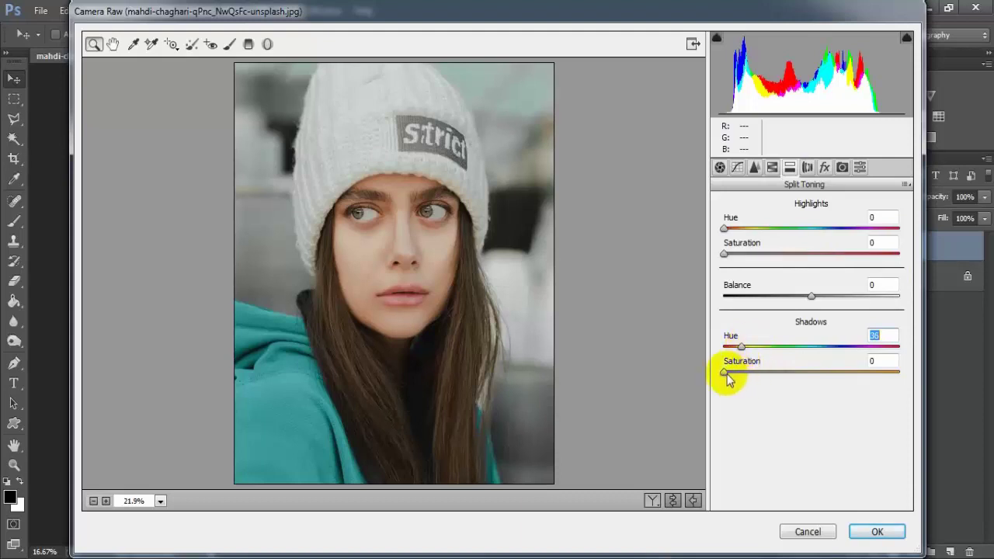
left_click_drag(726, 377, 734, 379)
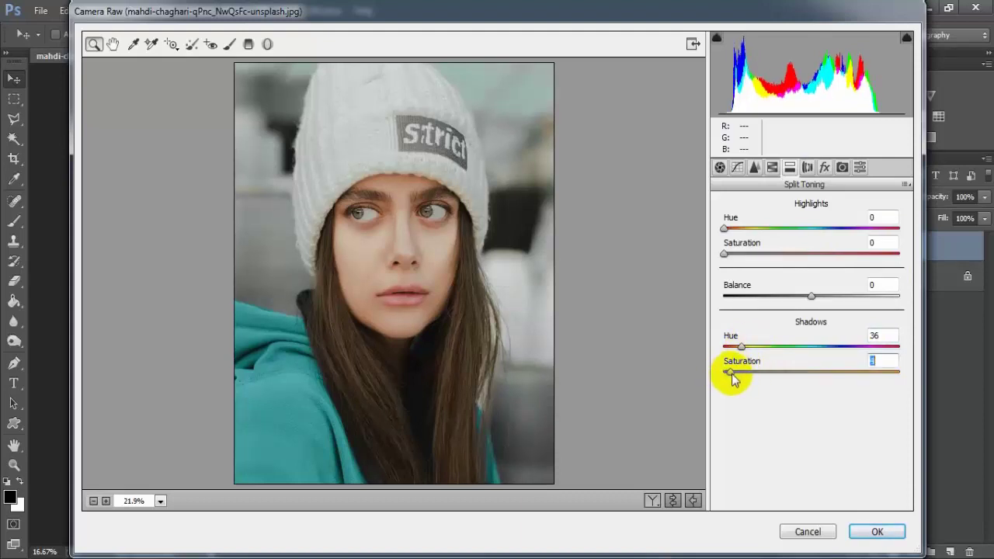
left_click(878, 360)
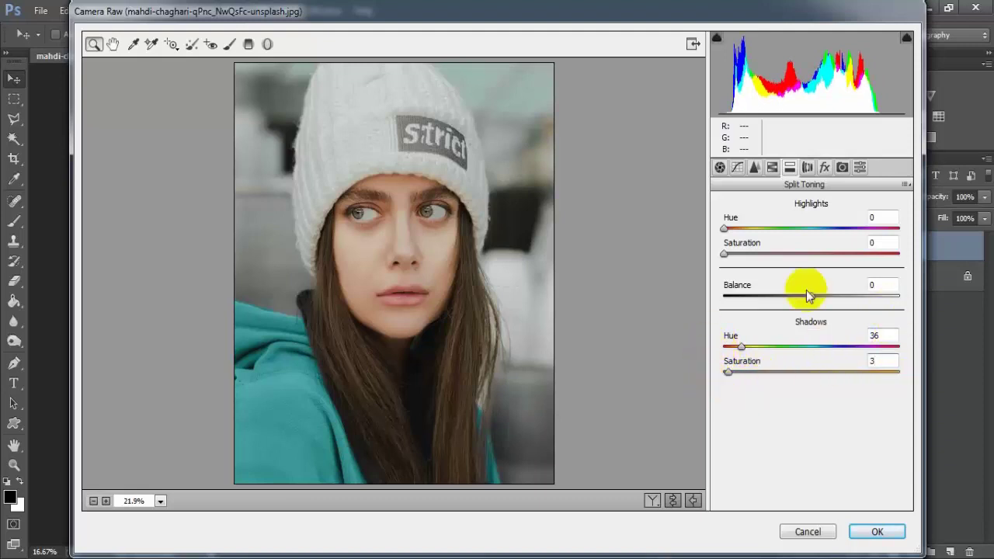
Set Post Crop Vignetting Amount to -18, compare before/after, and apply the Camera Raw grading.
left_click(827, 167)
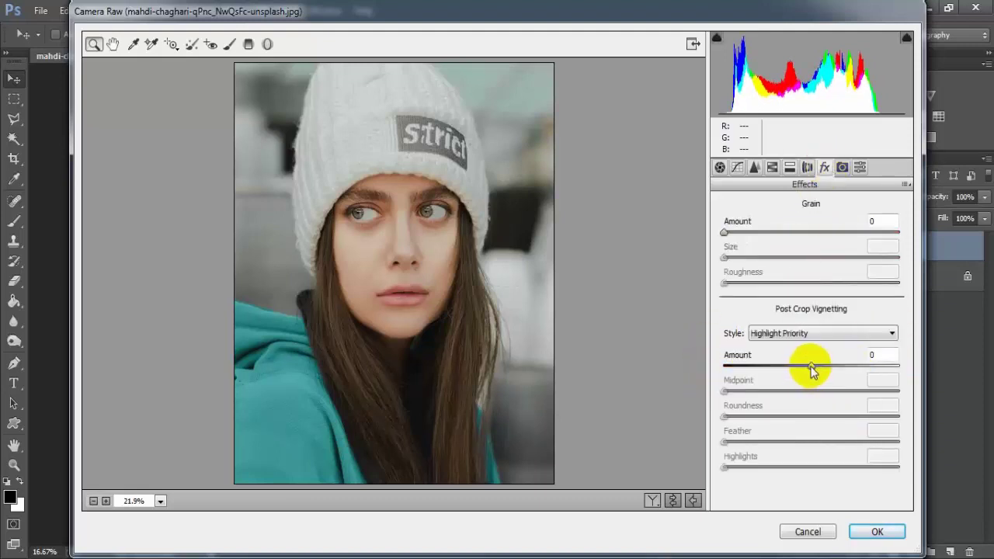
left_click_drag(812, 371, 796, 372)
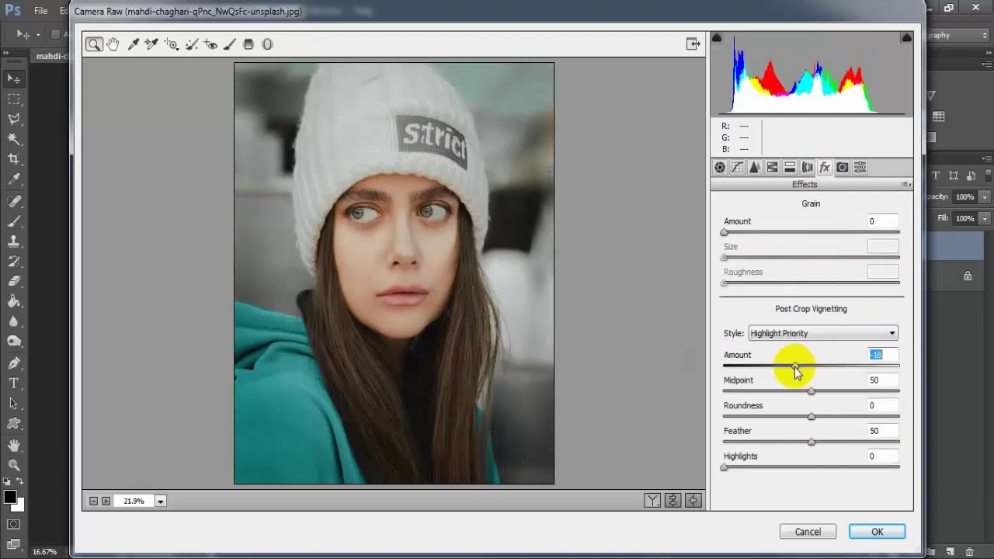
left_click(893, 356)
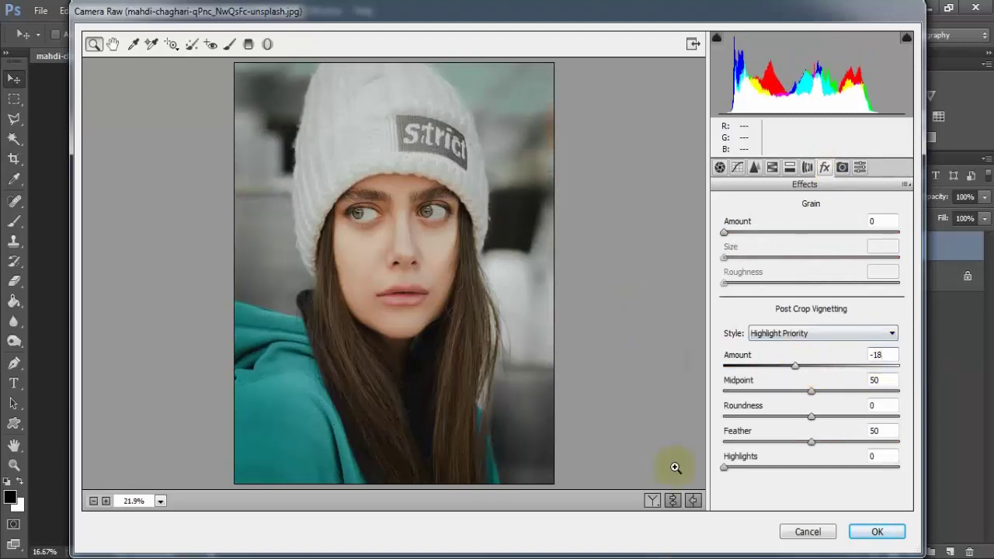
left_click(670, 502)
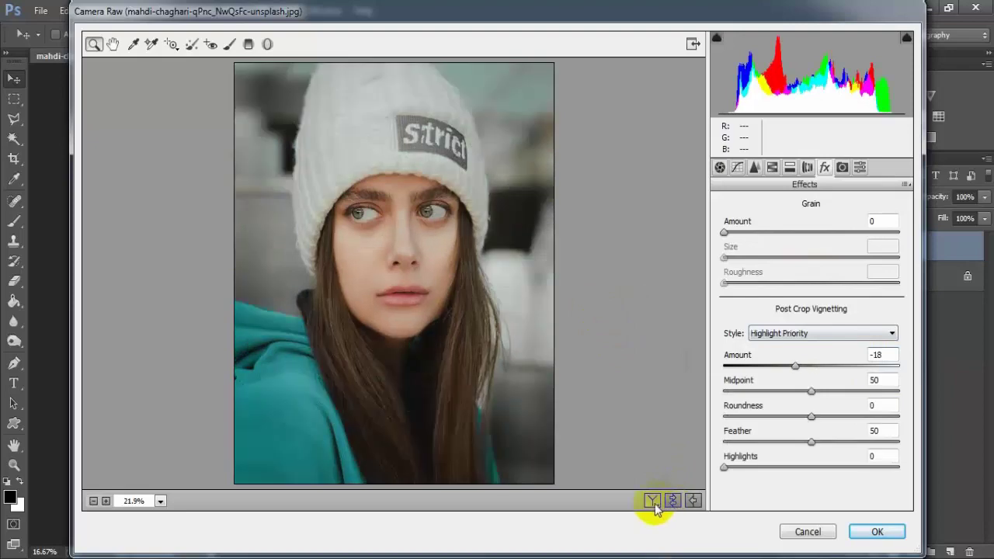
left_click(651, 501)
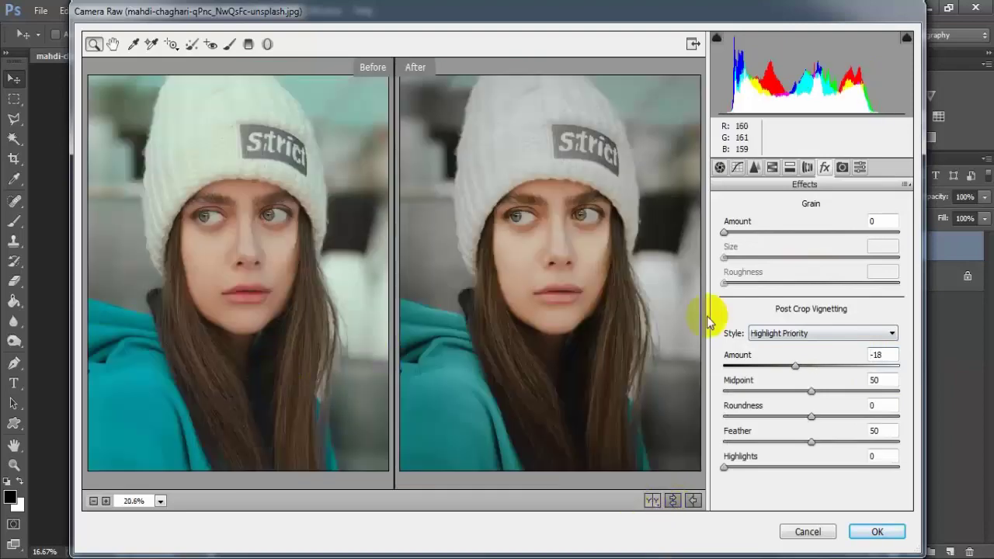
left_click(885, 535)
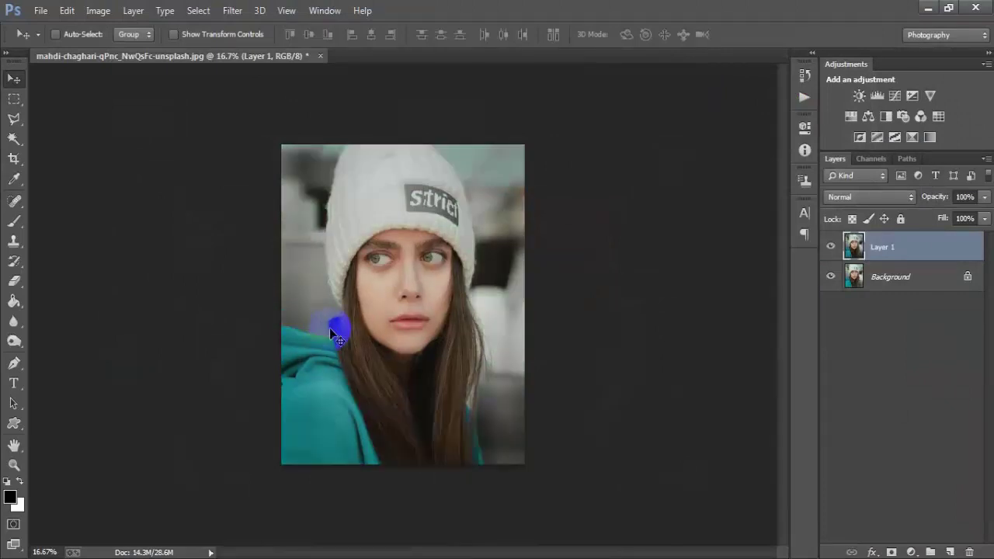
Compare the graded layer with the original and add an empty Layer 2.
left_click(832, 248)
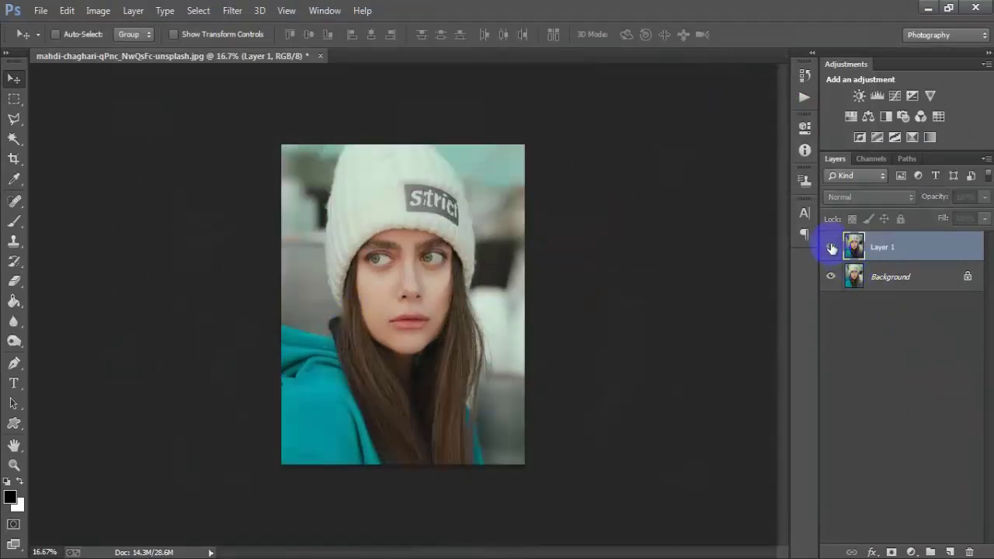
left_click(832, 248)
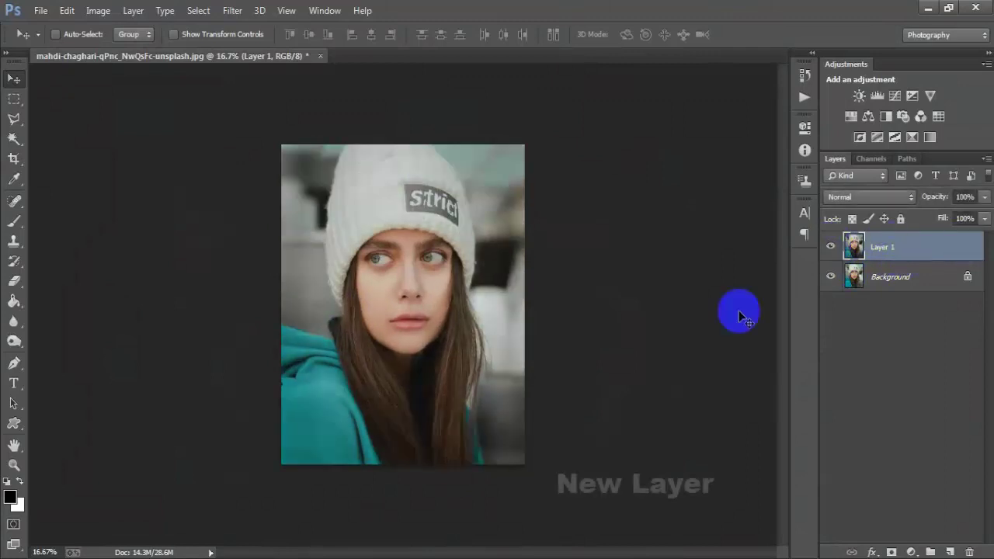
left_click(949, 552)
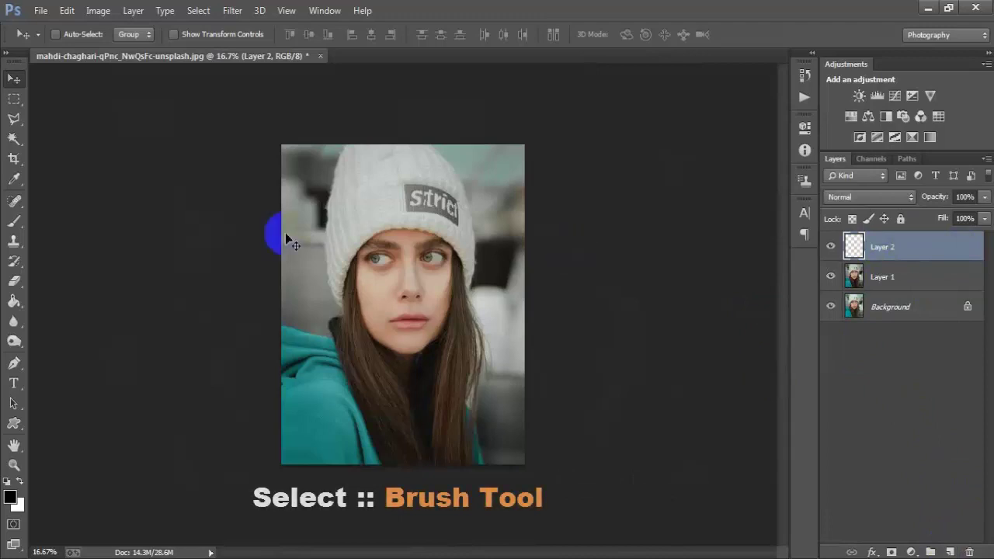
Select the Brush Tool with a soft round tip at 0% hardness and 76 px size.
left_click(17, 226)
right_click(17, 226)
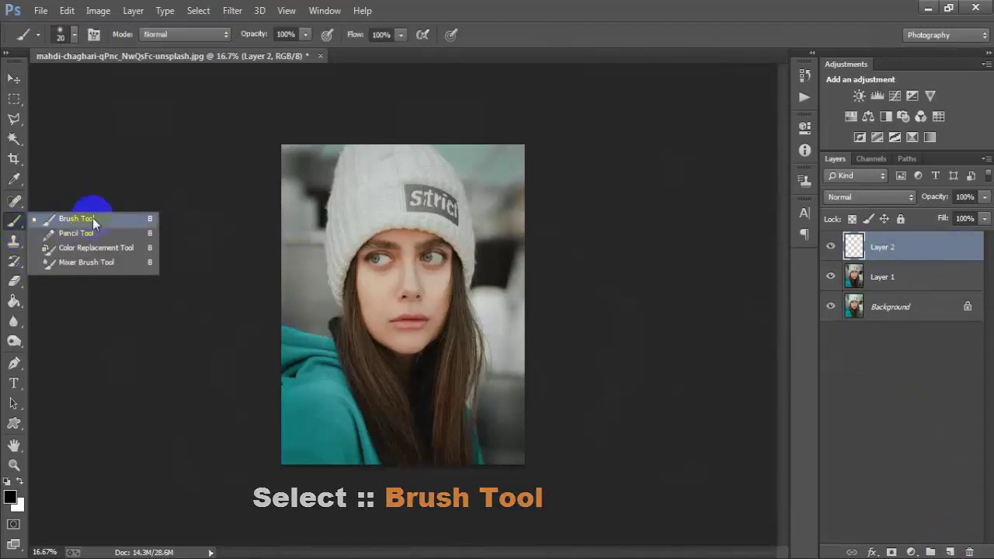
left_click(73, 215)
right_click(368, 195)
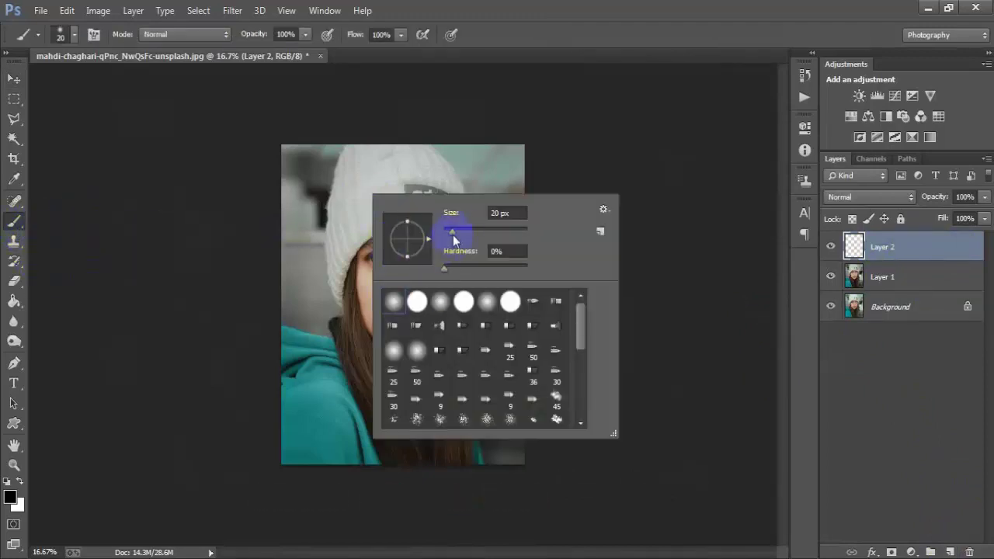
left_click_drag(464, 229, 476, 229)
Set the foreground colour to dark navy hex 00275c.
left_click(455, 141)
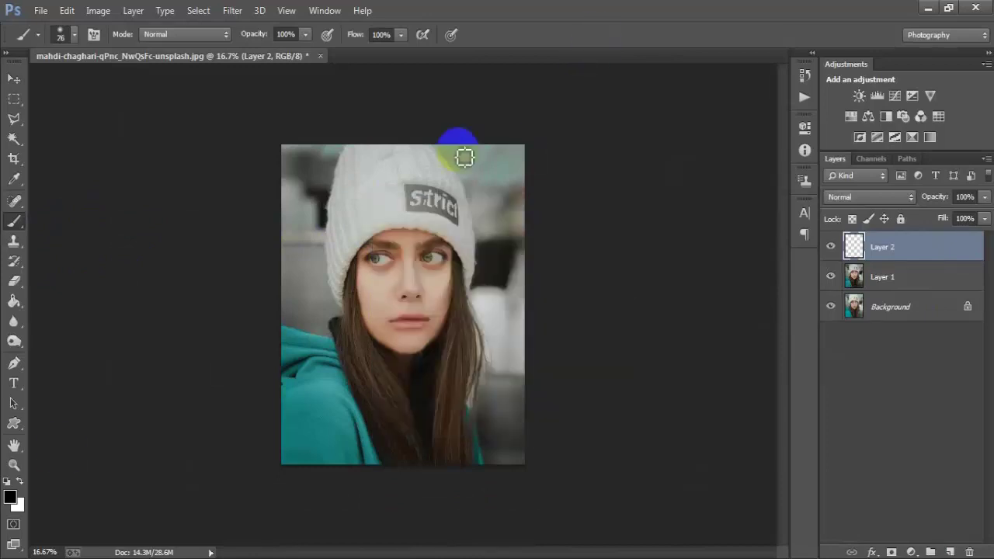
left_click(16, 501)
left_click(699, 271)
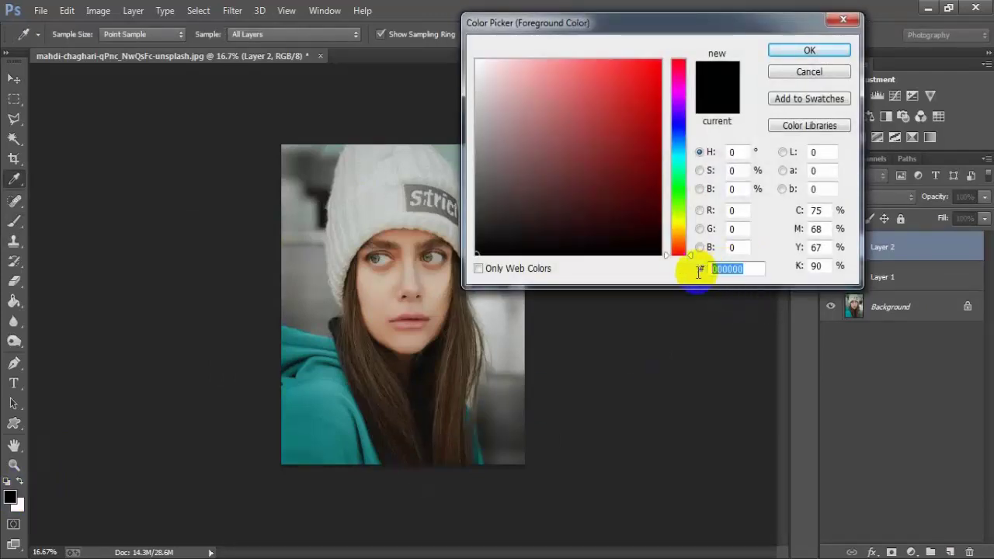
type("00")
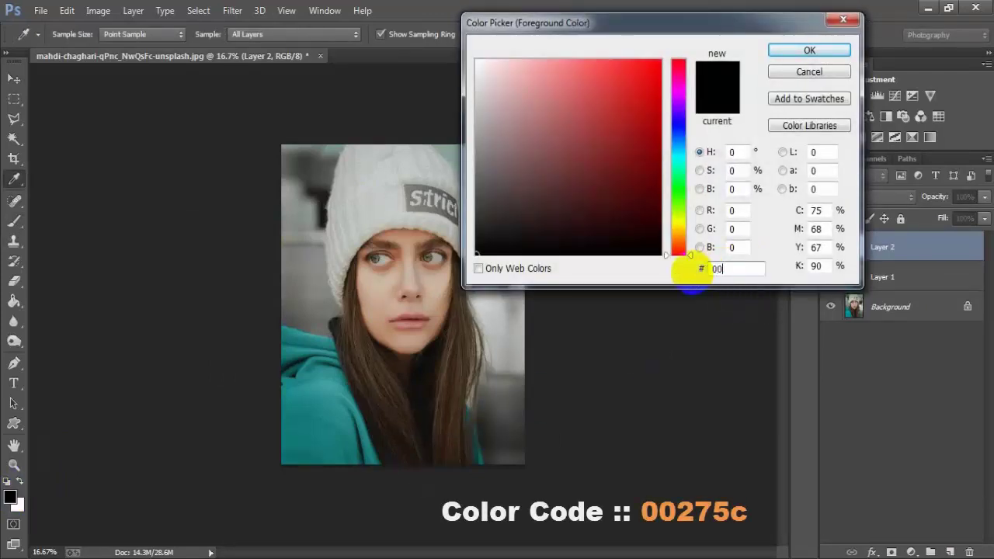
type("275")
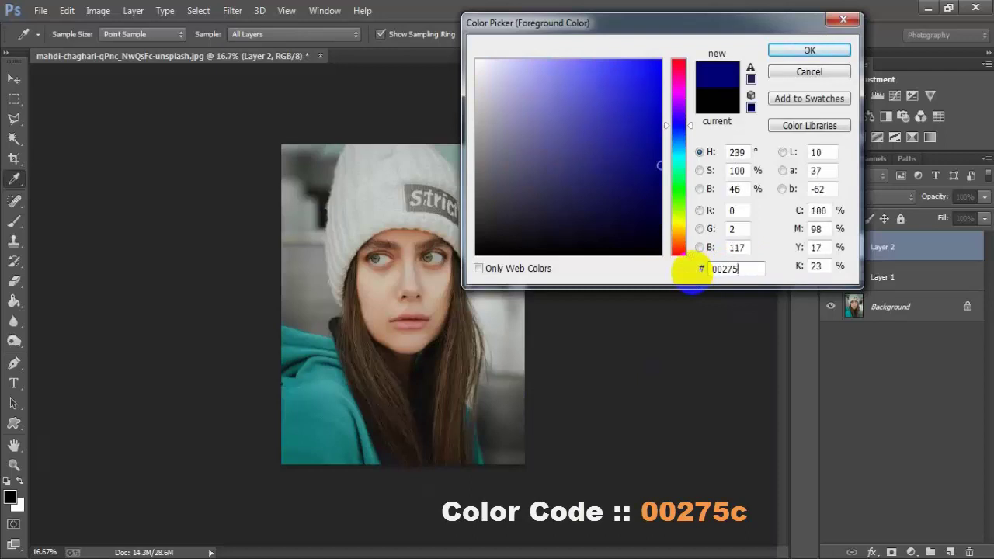
type("c")
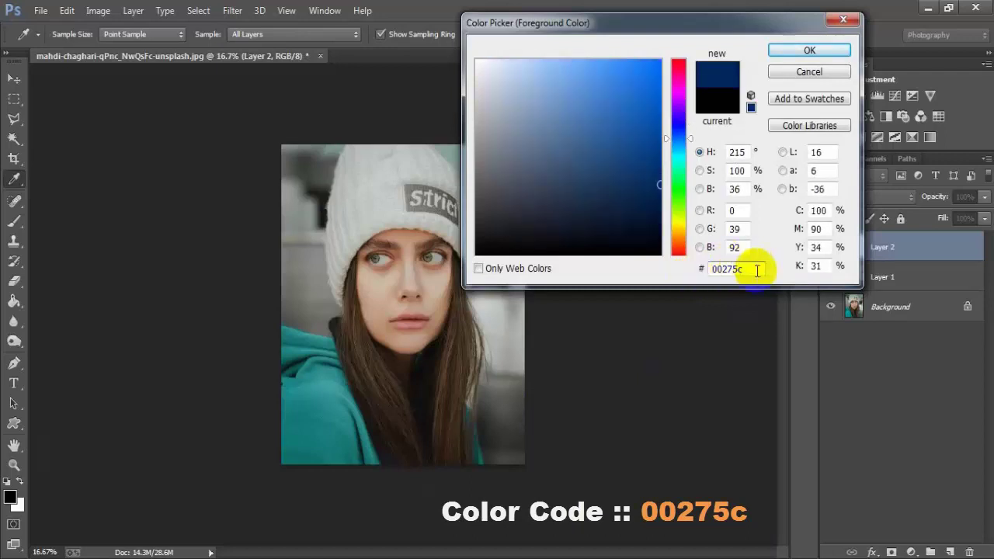
left_click_drag(754, 268, 688, 271)
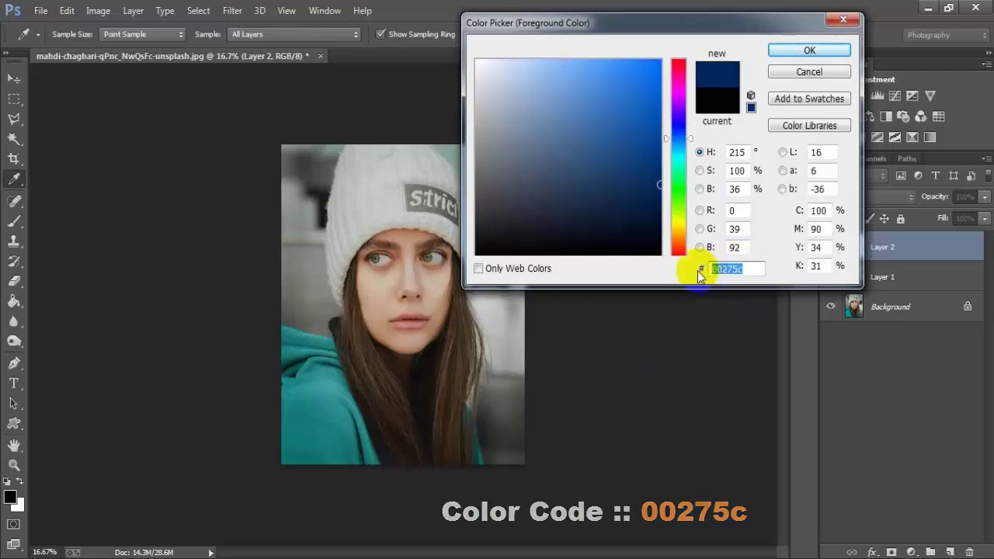
left_click(805, 50)
Zoom in on the face and paint navy over both irises on Layer 2, then zoom out.
scroll(458, 281, "up", 1)
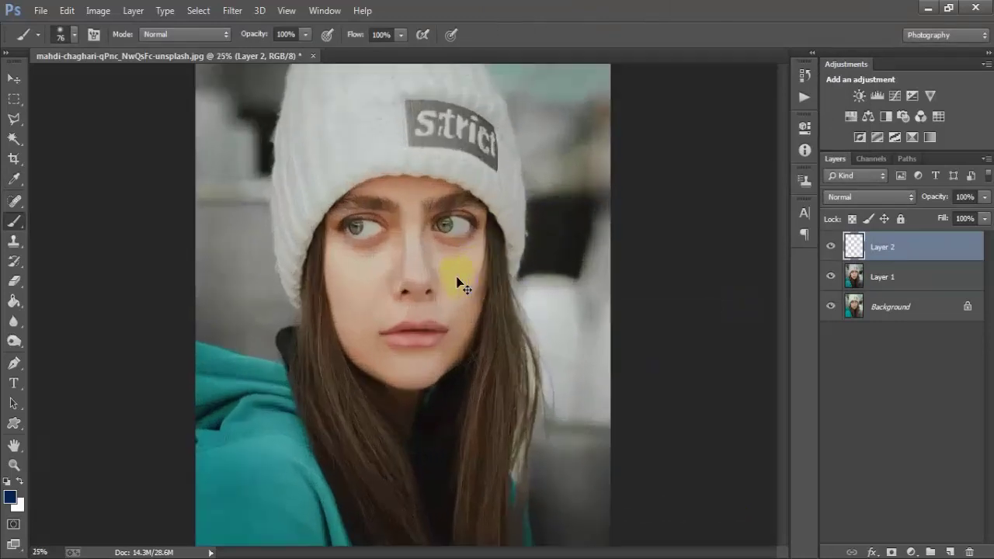
scroll(455, 277, "up", 1)
scroll(452, 279, "up", 1)
scroll(466, 272, "up", 1)
scroll(478, 263, "up", 1)
left_click(475, 211)
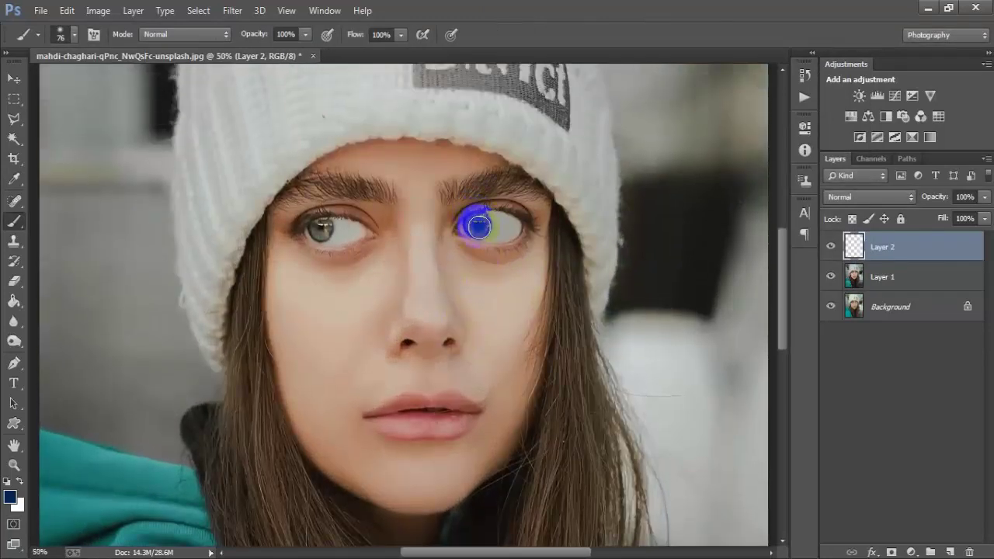
left_click_drag(479, 226, 481, 227)
left_click(322, 229)
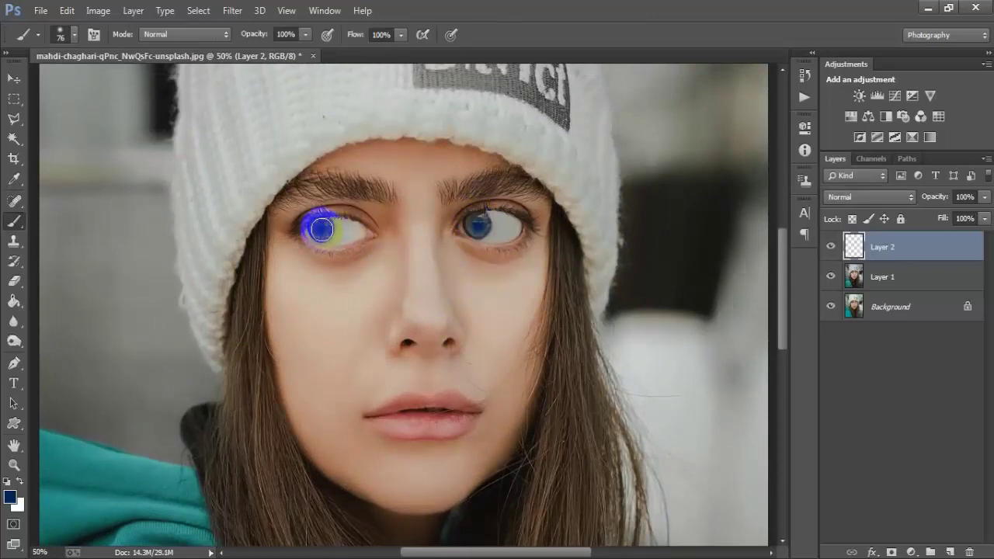
left_click(21, 90)
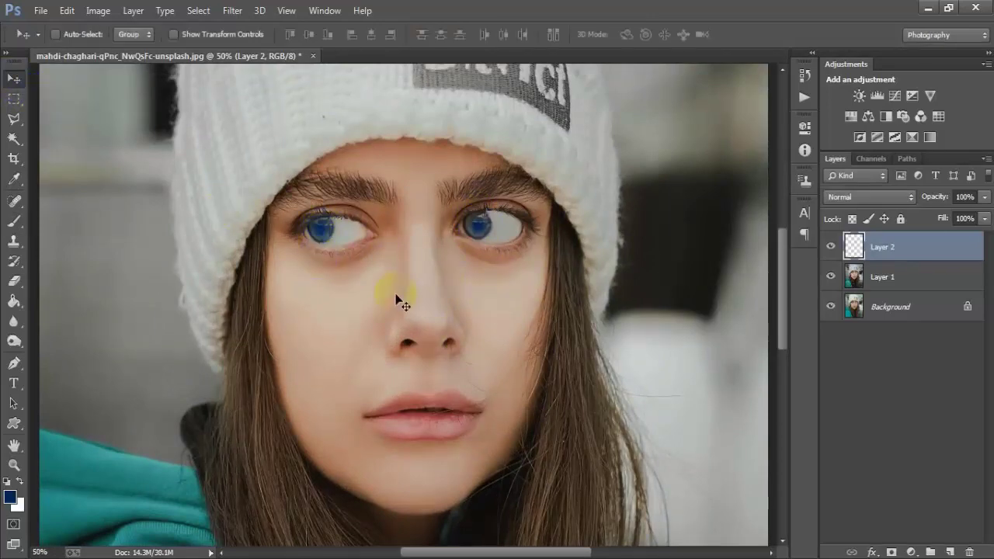
scroll(398, 299, "down", 3)
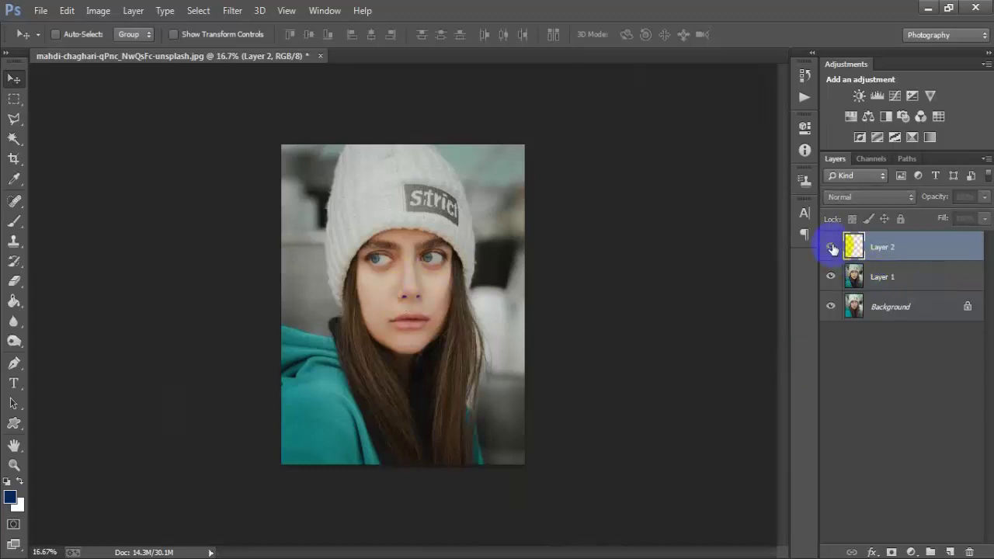
Set Layer 2's blend mode to Soft Light and its opacity to 80%.
left_click(957, 256)
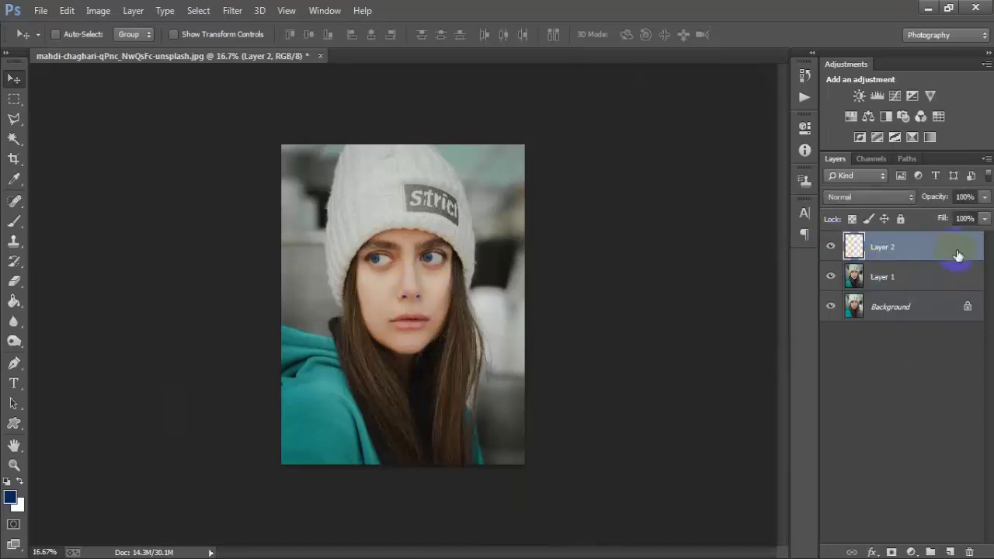
left_click(858, 197)
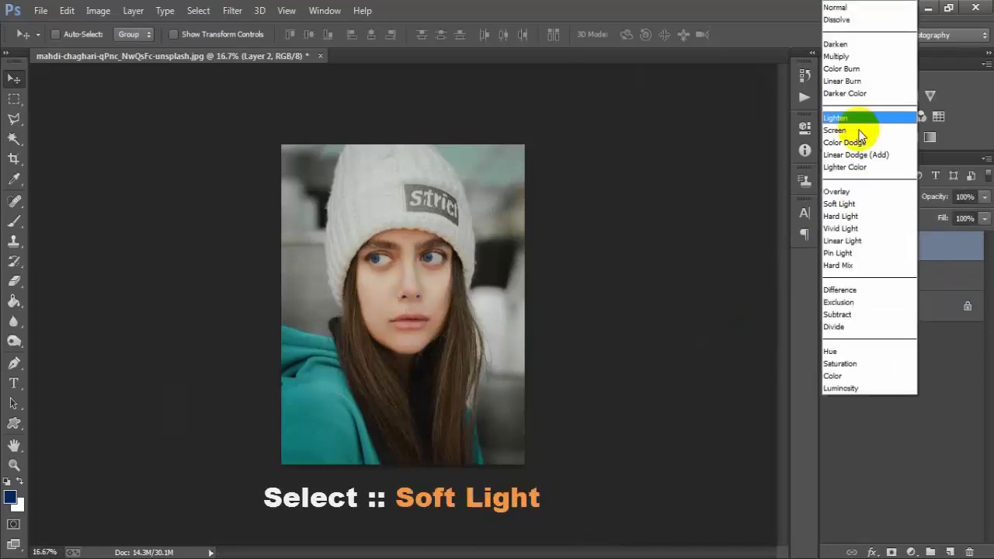
left_click(869, 204)
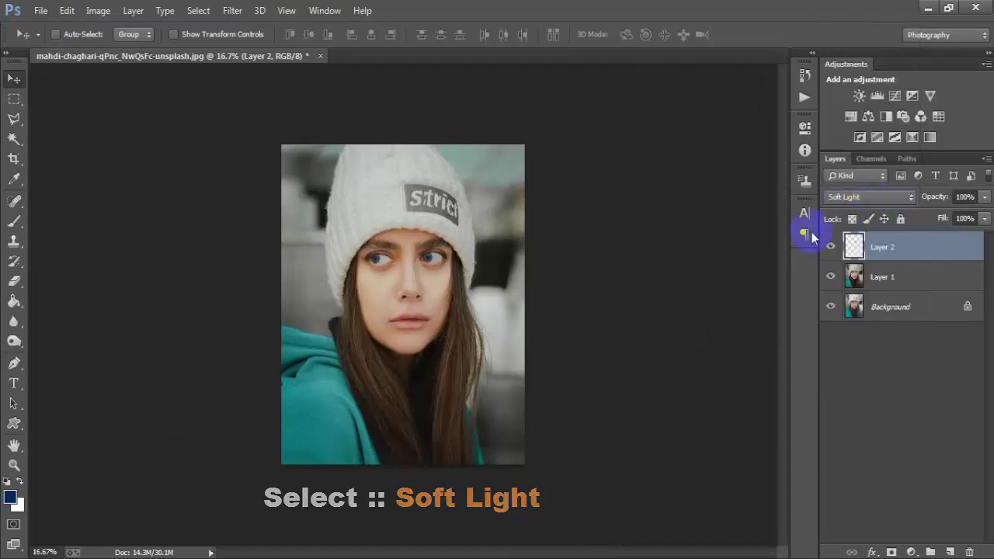
left_click(985, 197)
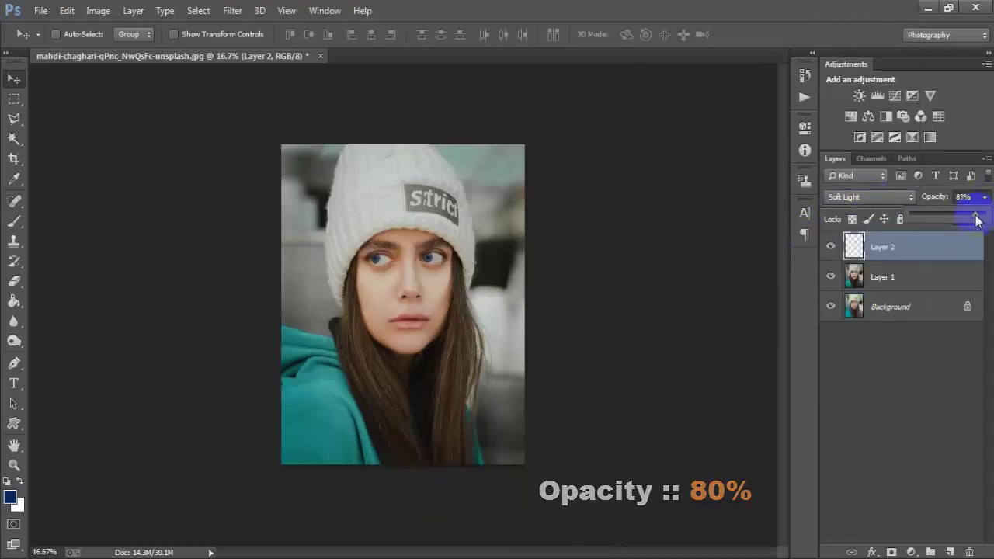
left_click_drag(978, 220, 969, 220)
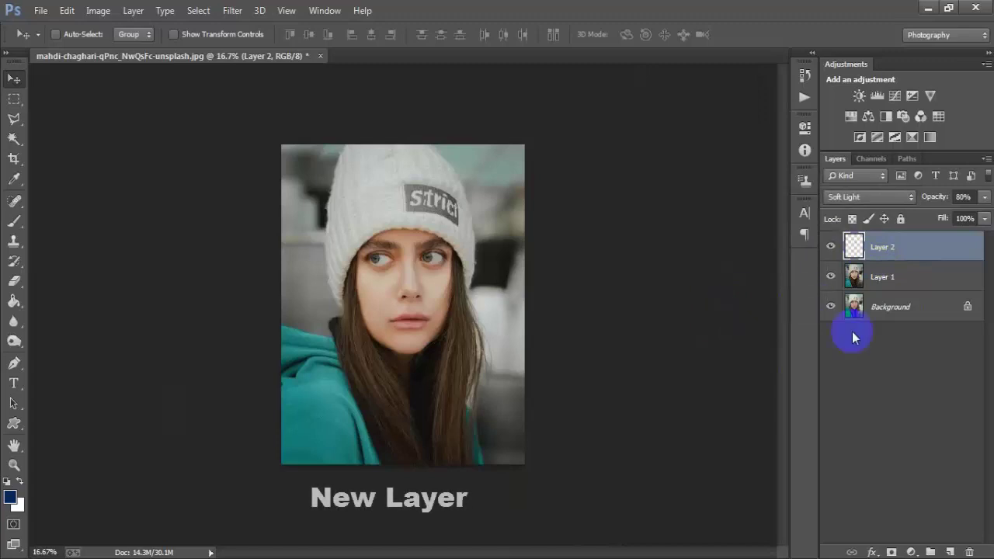
Add a new Layer 3 and ready a 20 px soft Brush tool on it.
left_click(951, 551)
left_click(915, 258)
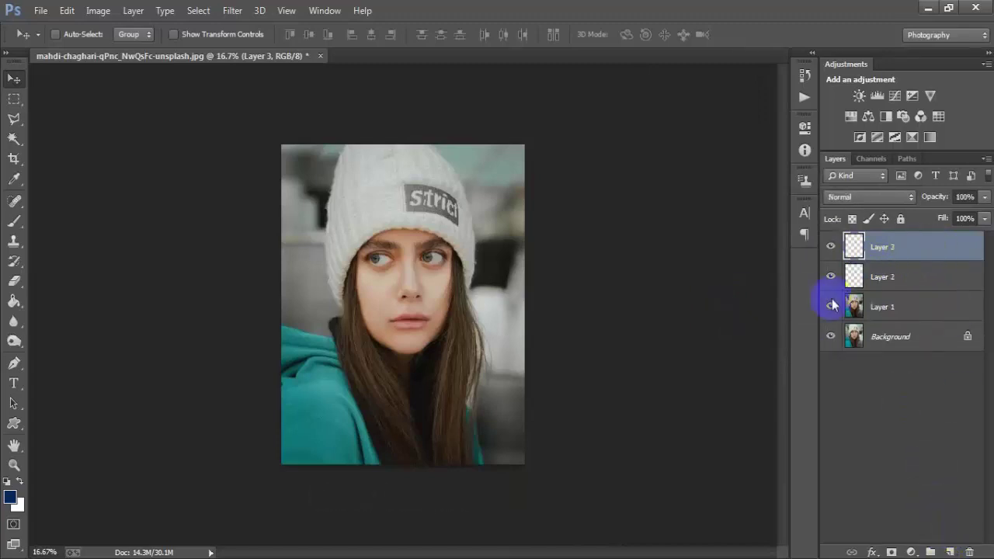
left_click(14, 223)
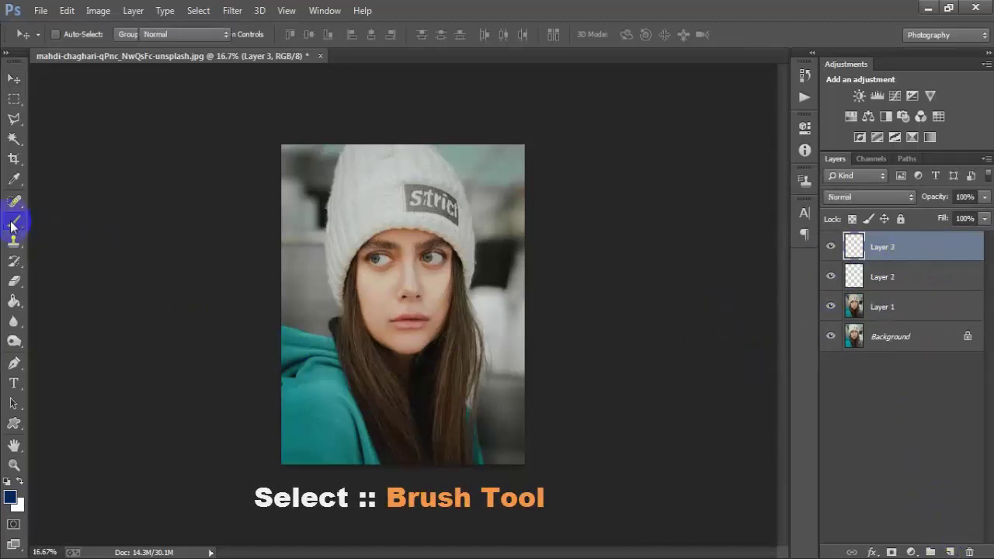
right_click(13, 223)
left_click(82, 218)
right_click(480, 200)
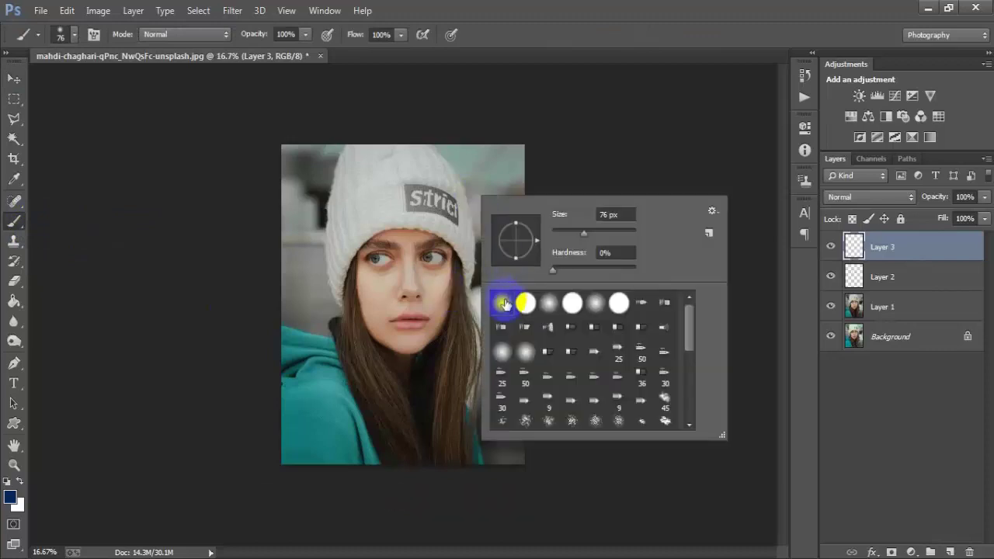
left_click_drag(584, 234, 556, 237)
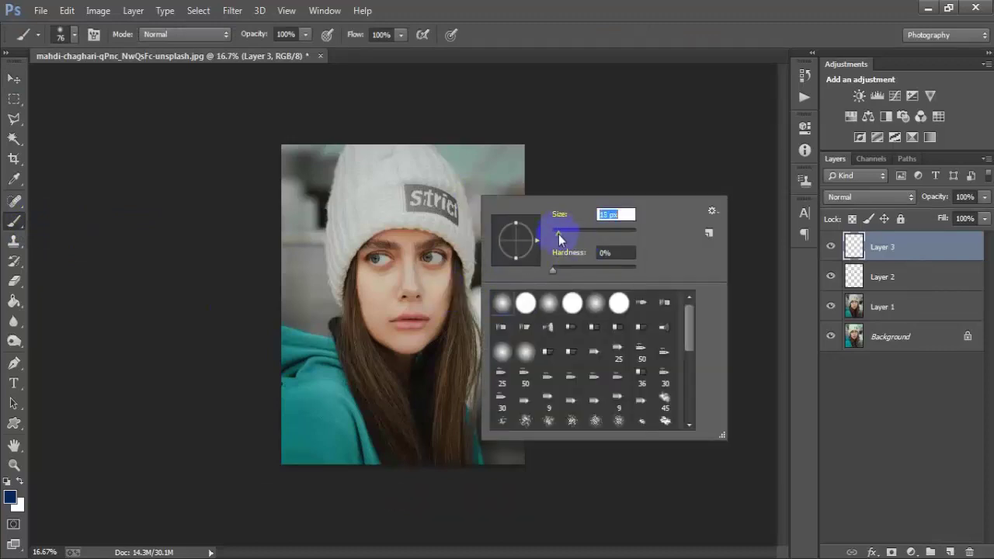
left_click(644, 11)
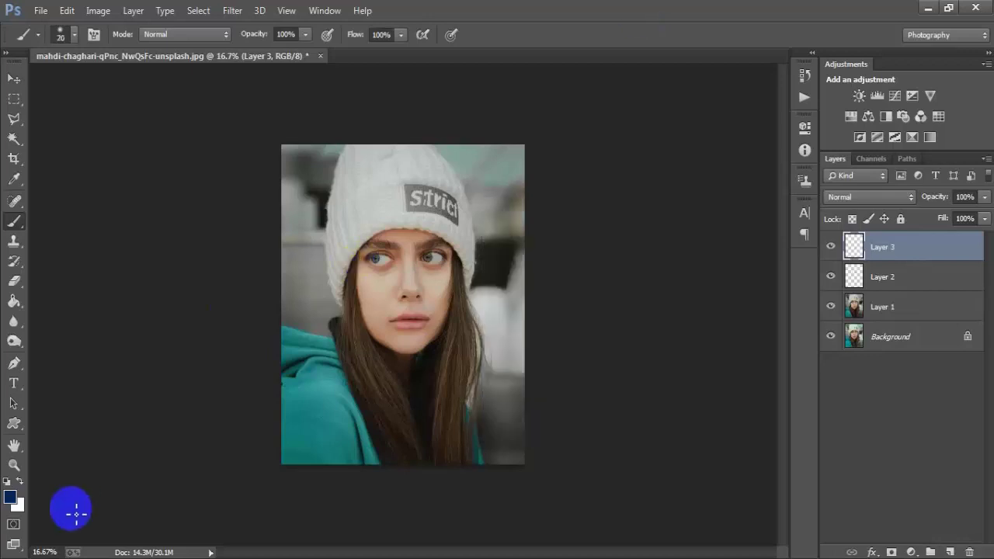
Set the foreground colour to hex ff4e00 orange.
left_click(10, 498)
left_click_drag(744, 270, 687, 276)
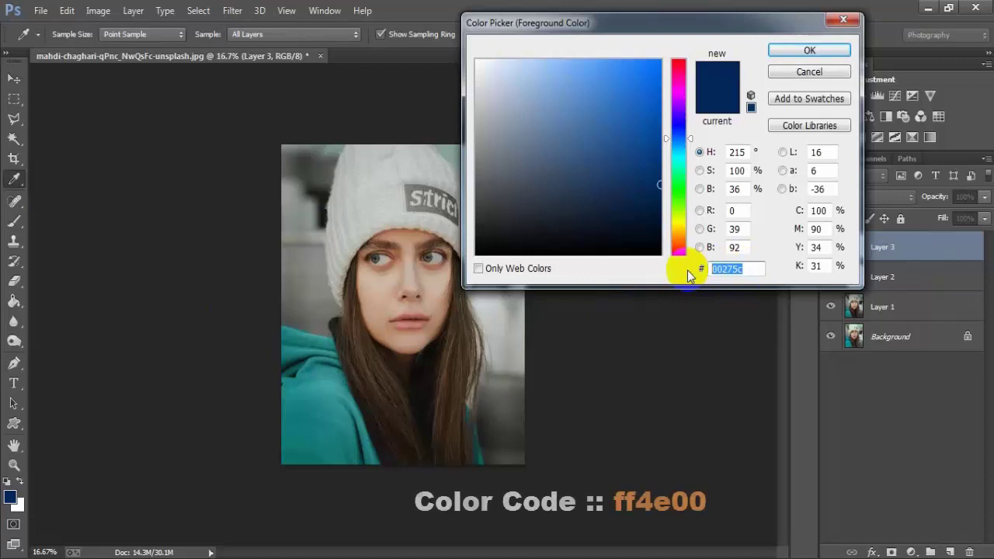
type("ff4")
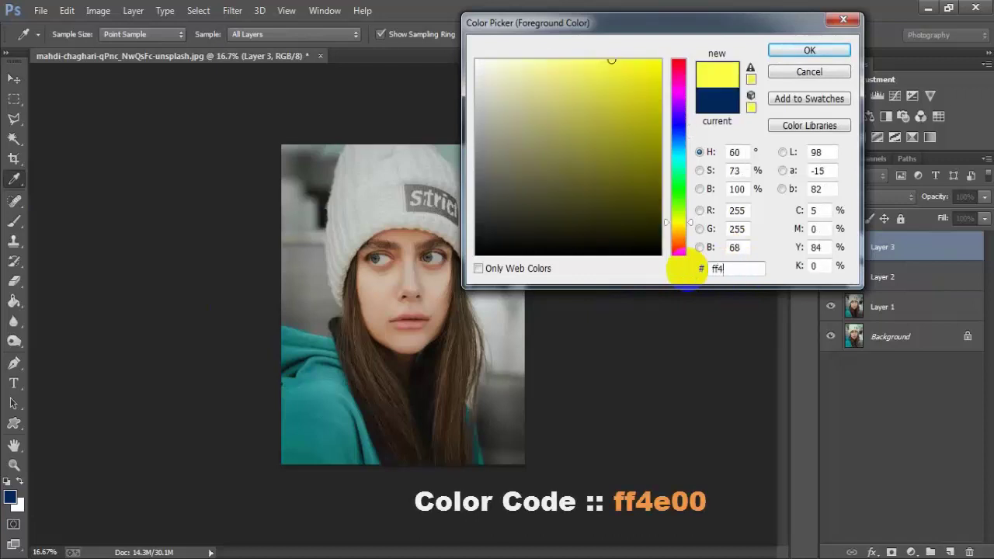
type("e00")
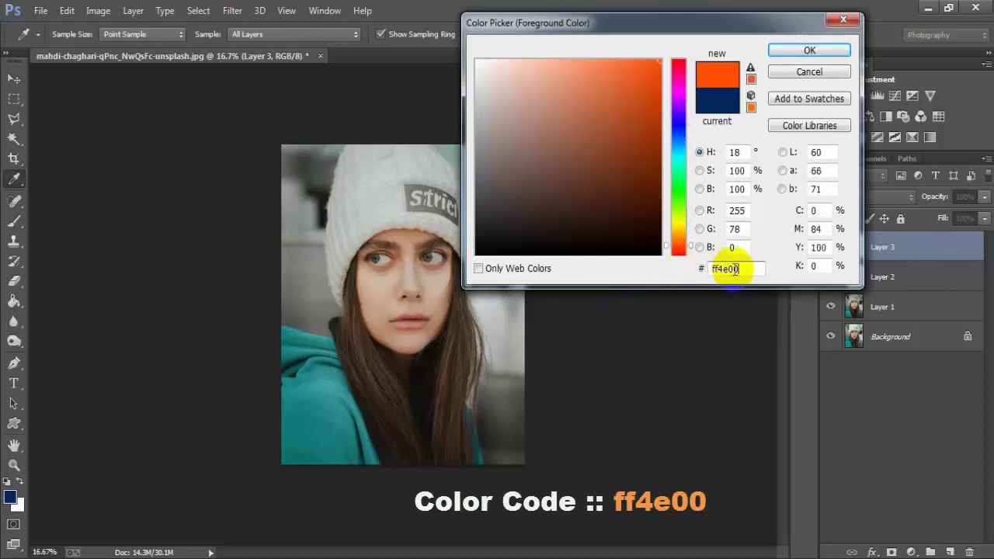
left_click_drag(748, 269, 665, 271)
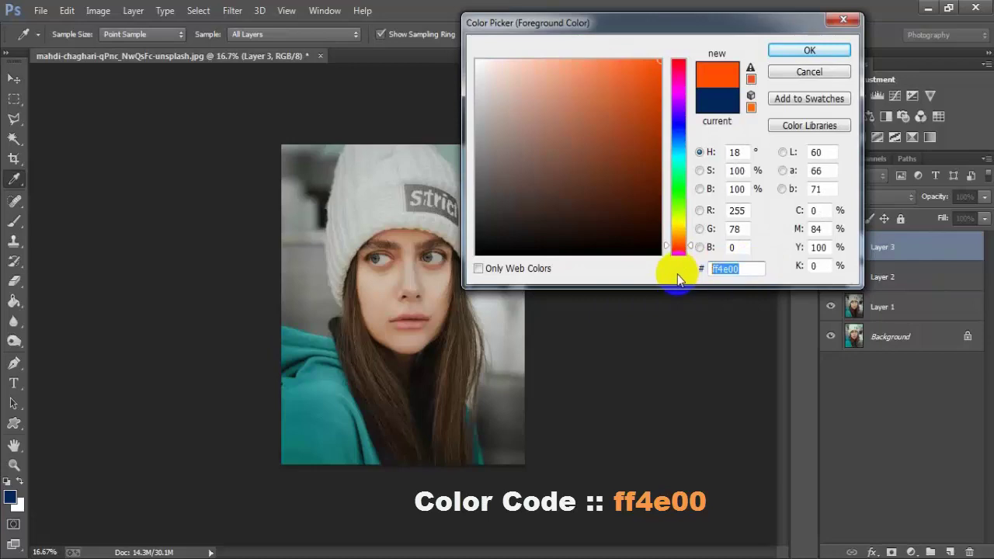
left_click(810, 49)
Outline and fill the upper and lower lips with orange paint on Layer 3.
key("ctrl+plus")
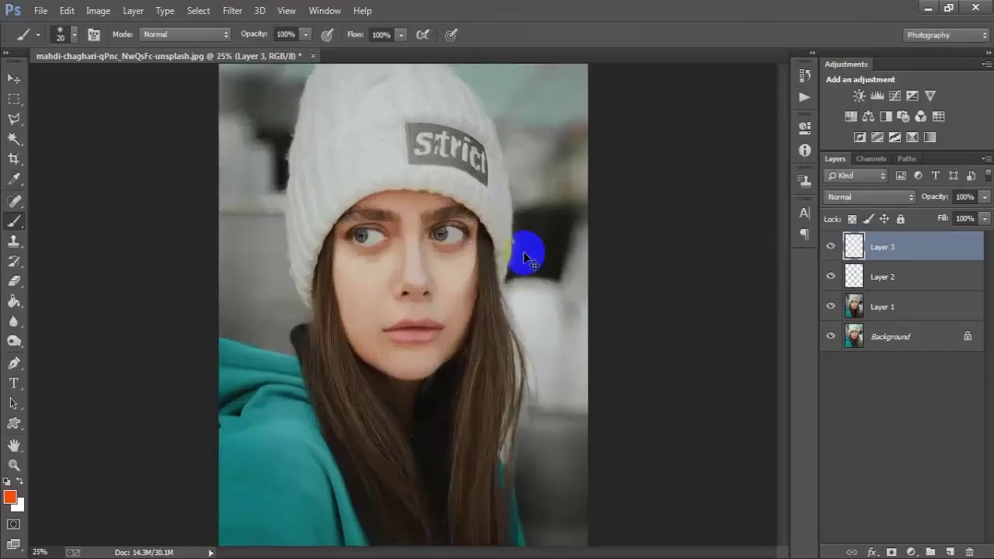
key("ctrl+plus")
key("ctrl+plus")
left_click_drag(369, 355, 395, 379)
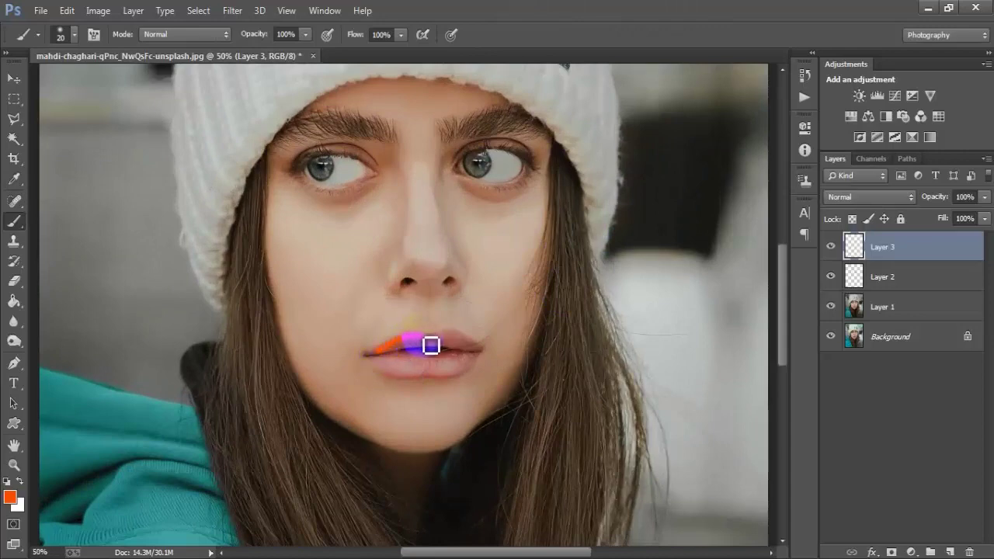
mouse_move(431, 346)
left_mouse_down()
mouse_move(449, 341)
mouse_move(476, 353)
mouse_move(470, 381)
left_mouse_up()
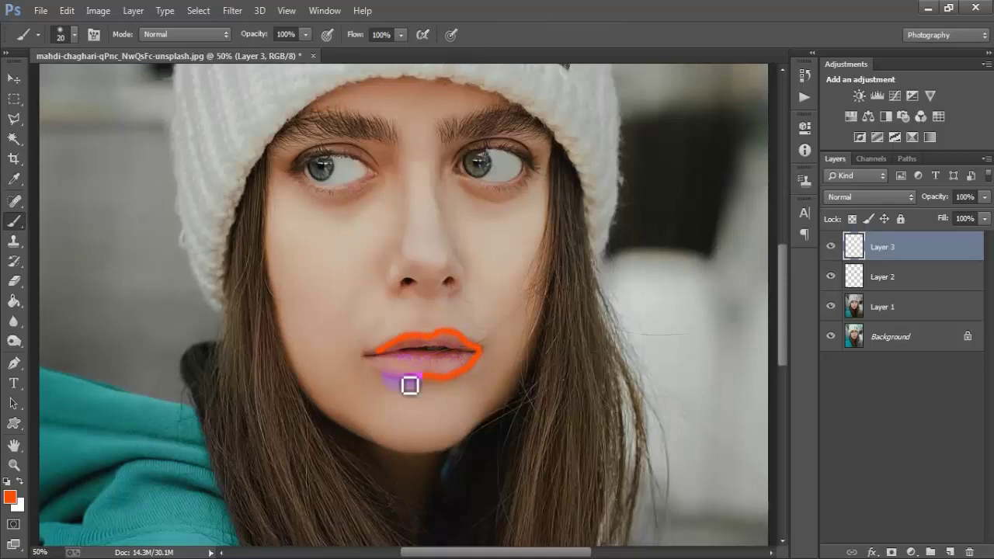
mouse_move(395, 365)
left_mouse_down()
mouse_move(471, 361)
mouse_move(422, 371)
left_mouse_up()
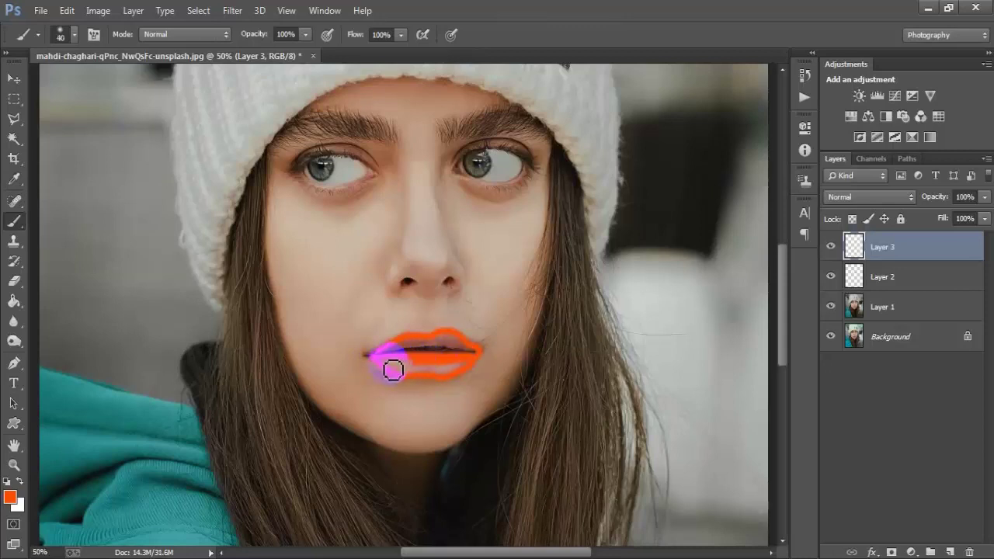
mouse_move(393, 370)
left_mouse_down()
mouse_move(468, 362)
mouse_move(427, 372)
mouse_move(461, 365)
mouse_move(412, 368)
mouse_move(399, 349)
mouse_move(453, 344)
mouse_move(476, 355)
mouse_move(422, 349)
mouse_move(389, 359)
mouse_move(412, 349)
mouse_move(474, 355)
mouse_move(415, 376)
left_mouse_up()
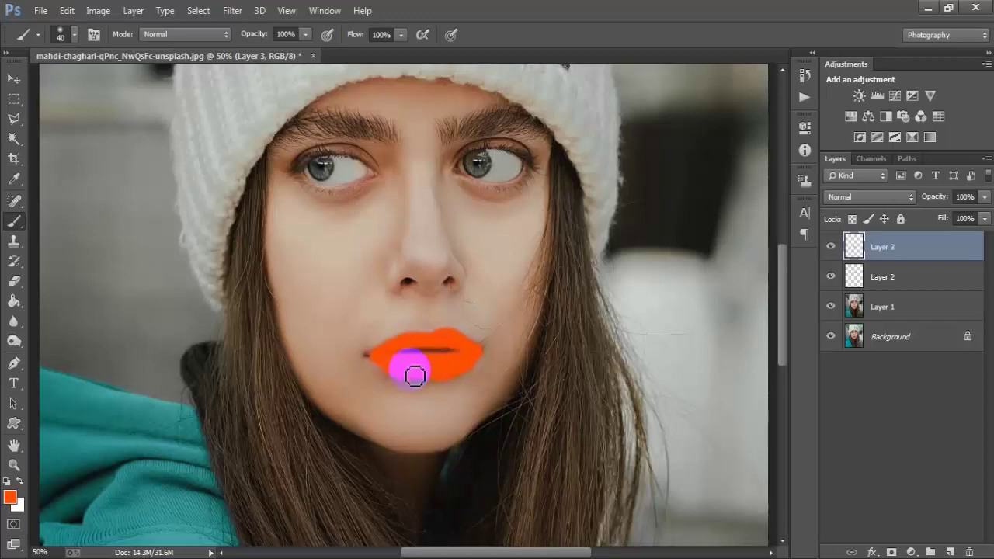
key("ctrl+minus")
key("ctrl+minus")
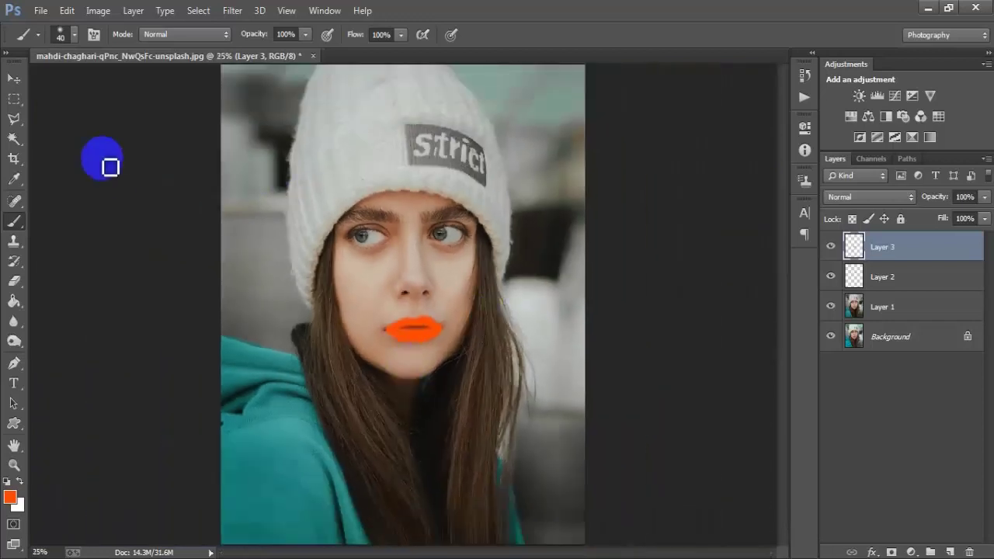
Set the lip Layer 3 to Soft Light blend mode at 90% opacity.
left_click(14, 79)
left_click(830, 247)
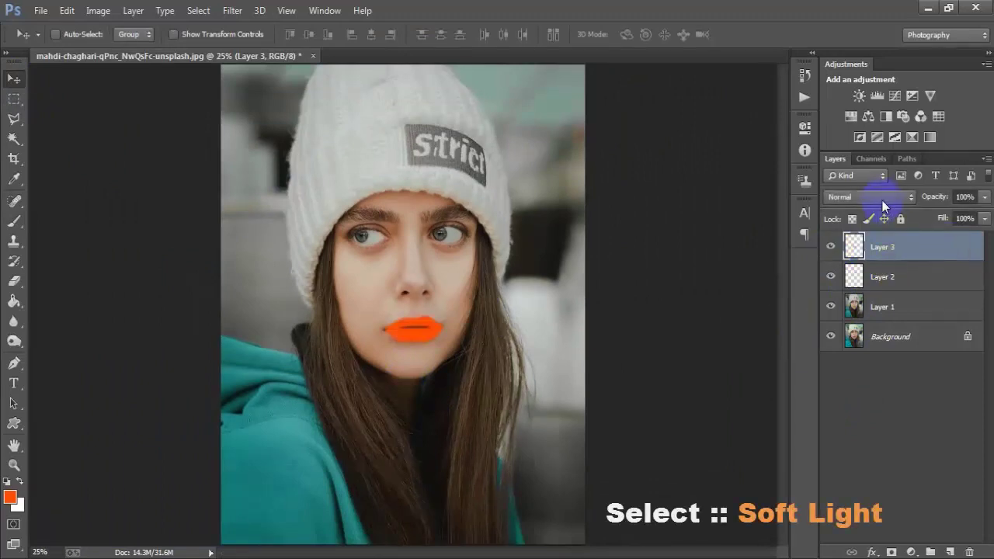
left_click(882, 199)
left_click(863, 204)
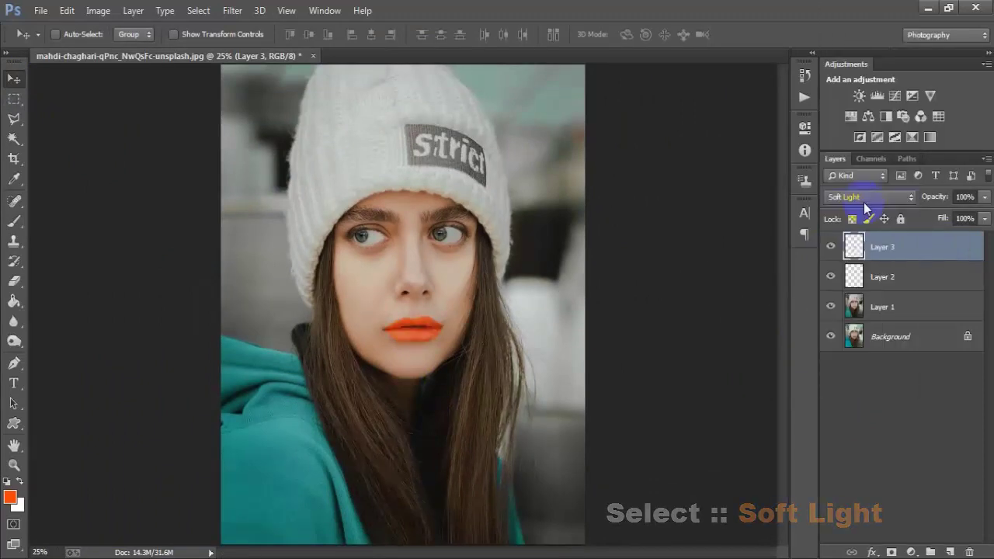
left_click(984, 196)
left_click_drag(980, 218, 983, 217)
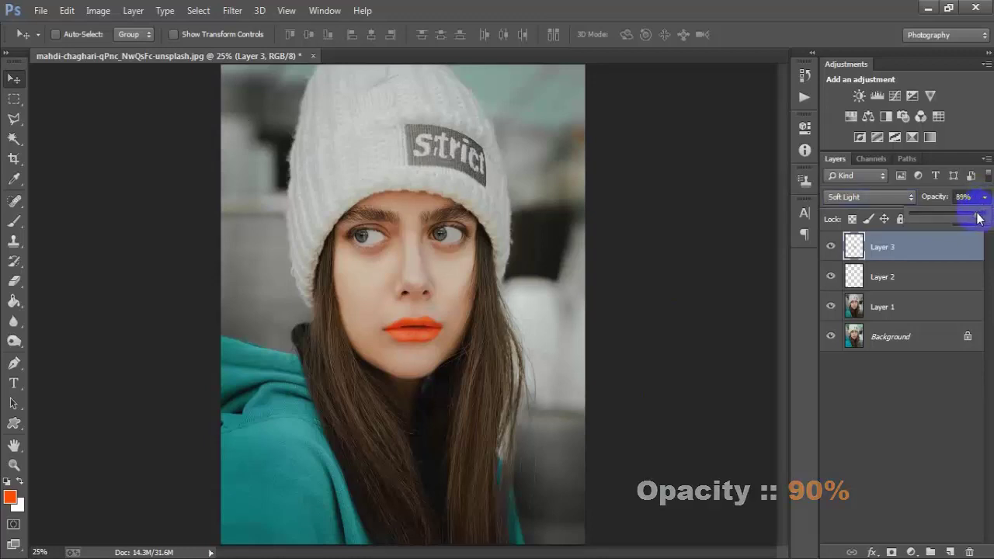
left_click(714, 277)
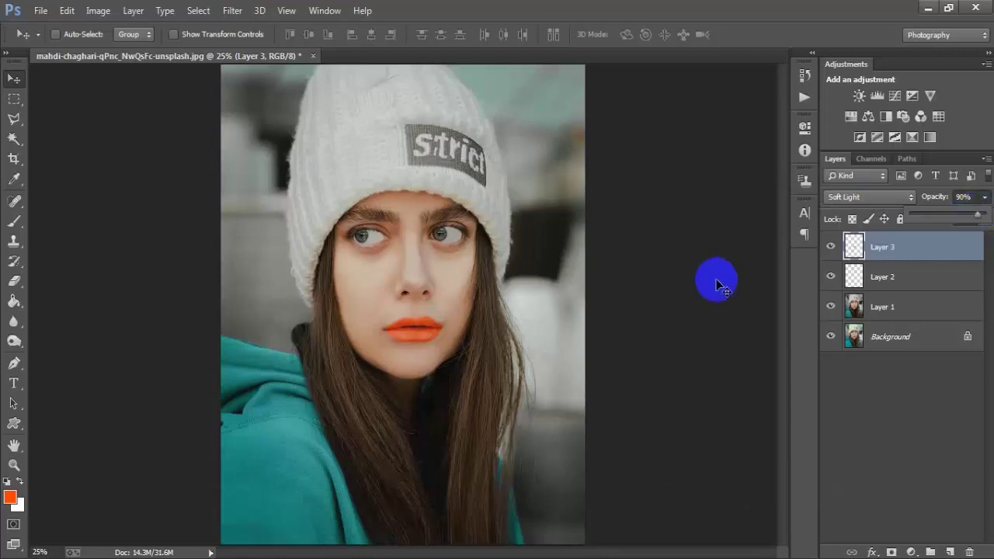
Toggle Layer 3's visibility up close to compare the lips with and without orange.
left_click(831, 248)
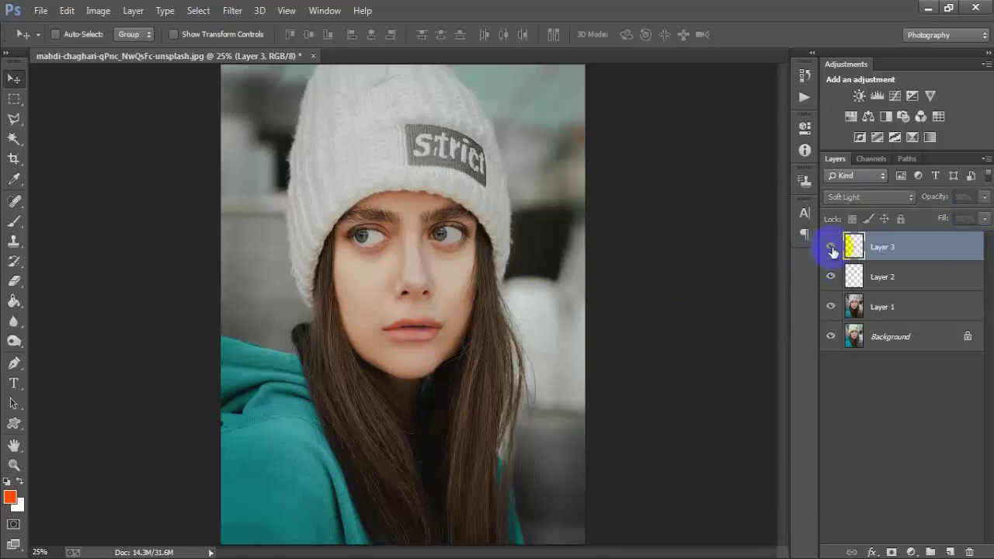
key("ctrl+plus")
key("ctrl+plus")
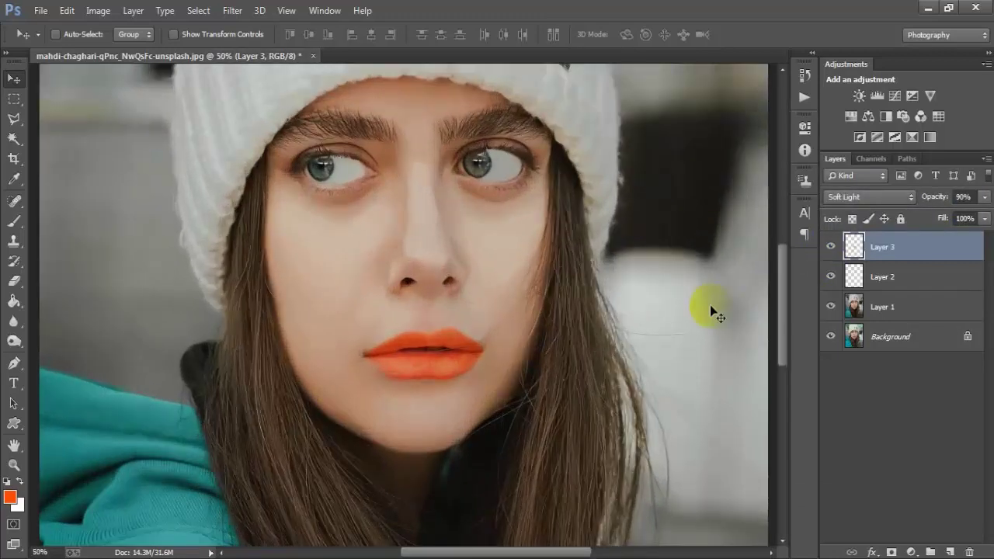
left_click(831, 248)
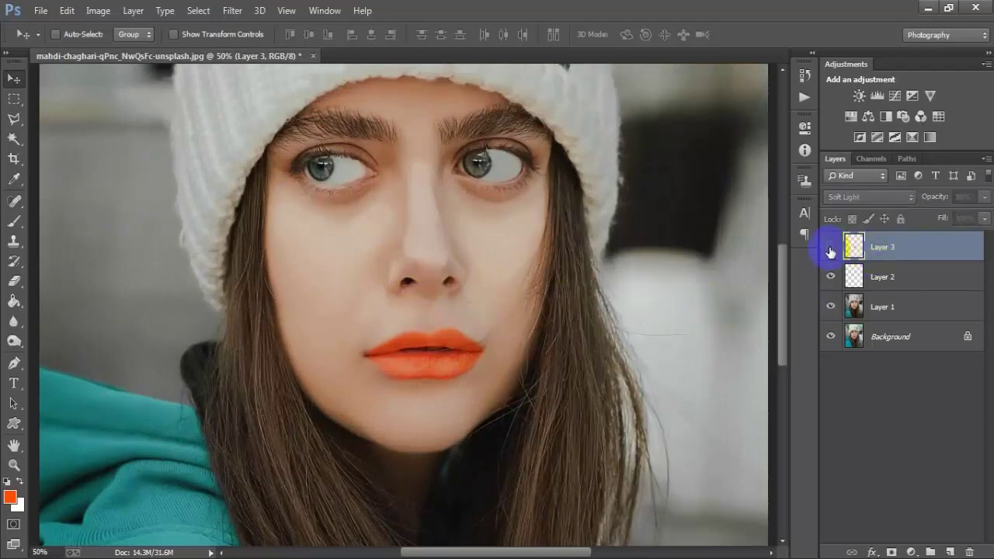
key("ctrl+minus")
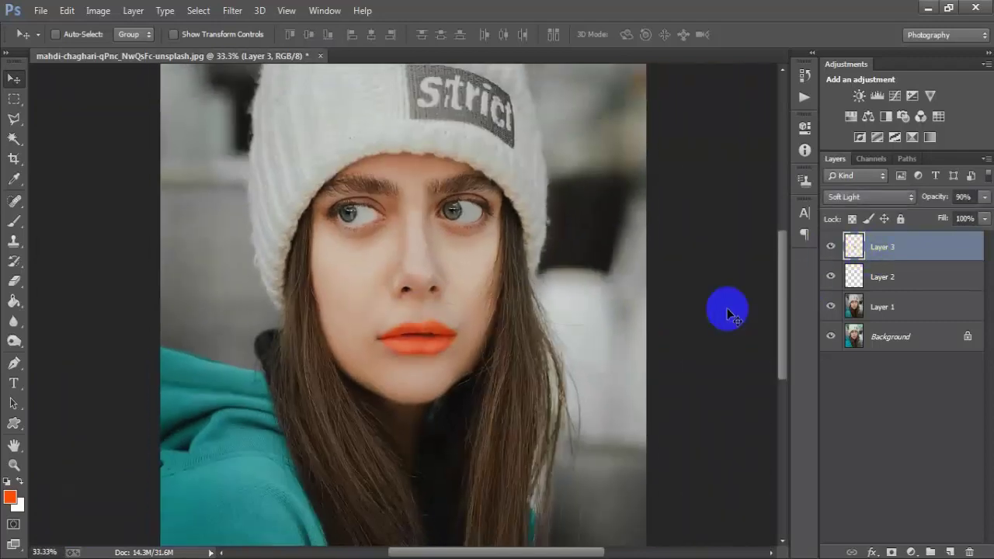
key("ctrl+minus")
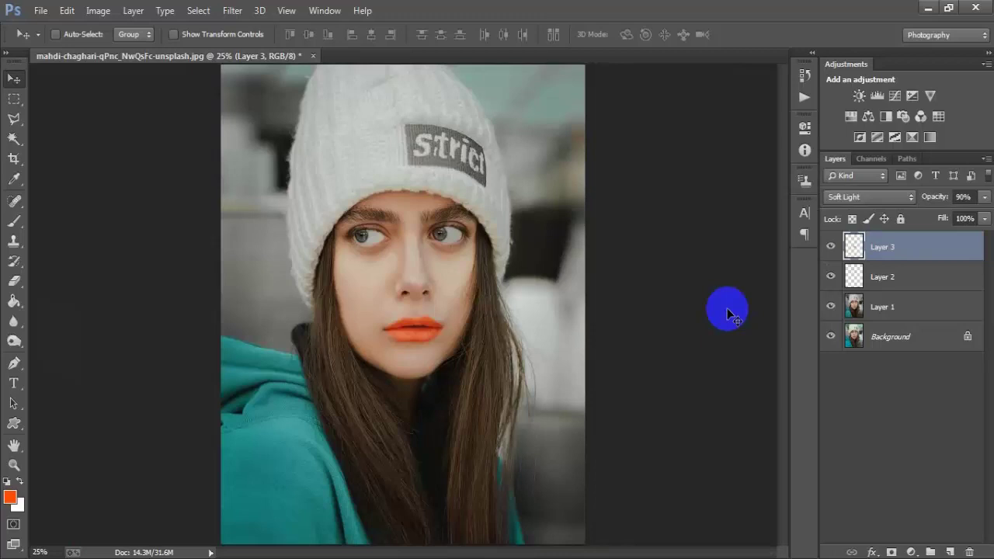
key("ctrl+minus")
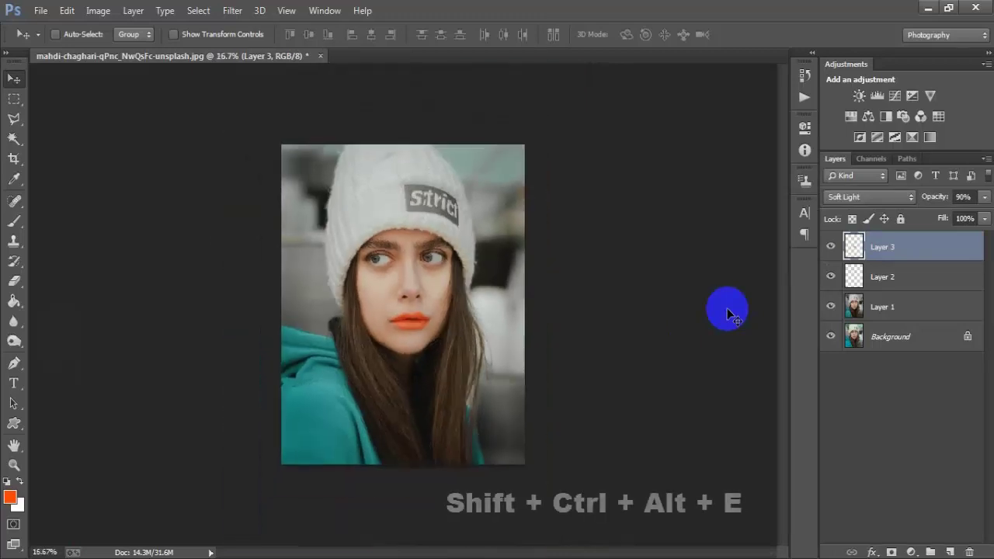
Stamp all visible layers into a new Layer 4 and run Color Efex Pro 4 on it.
key("shift+ctrl+alt+e")
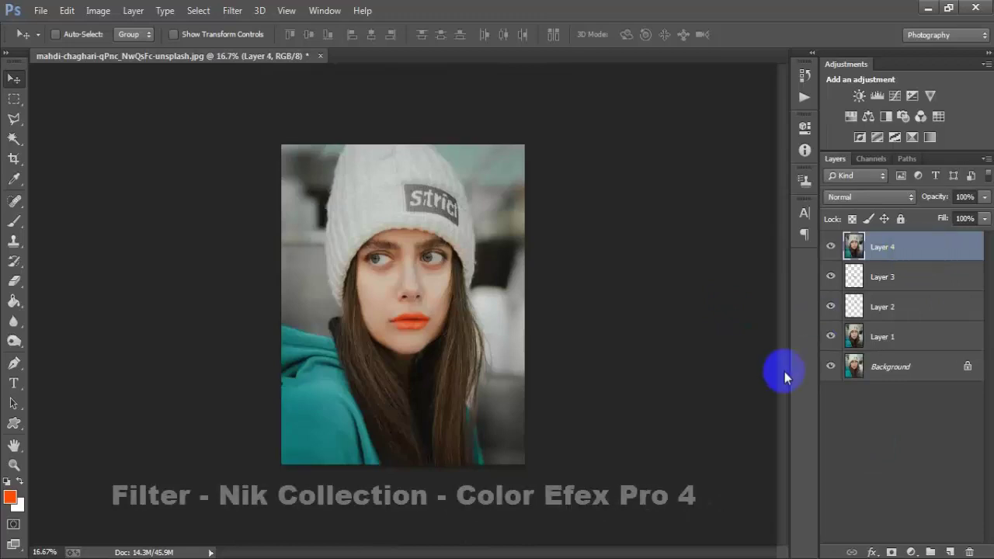
left_click(231, 11)
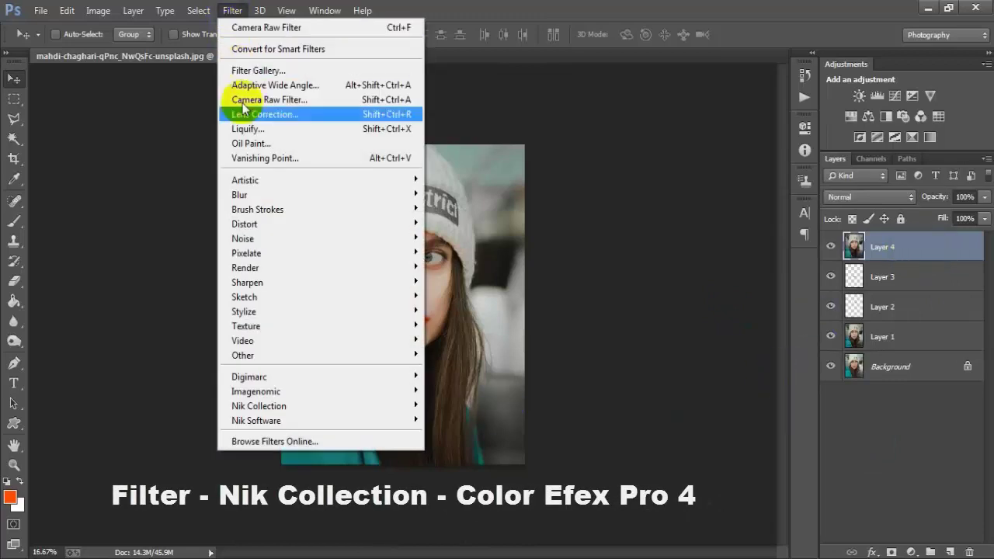
mouse_move(258, 405)
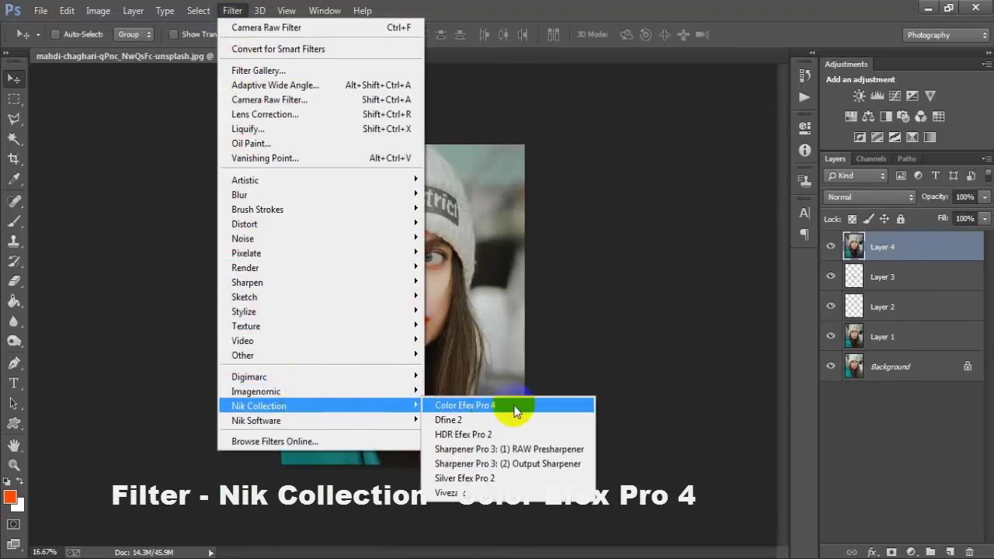
left_click(502, 407)
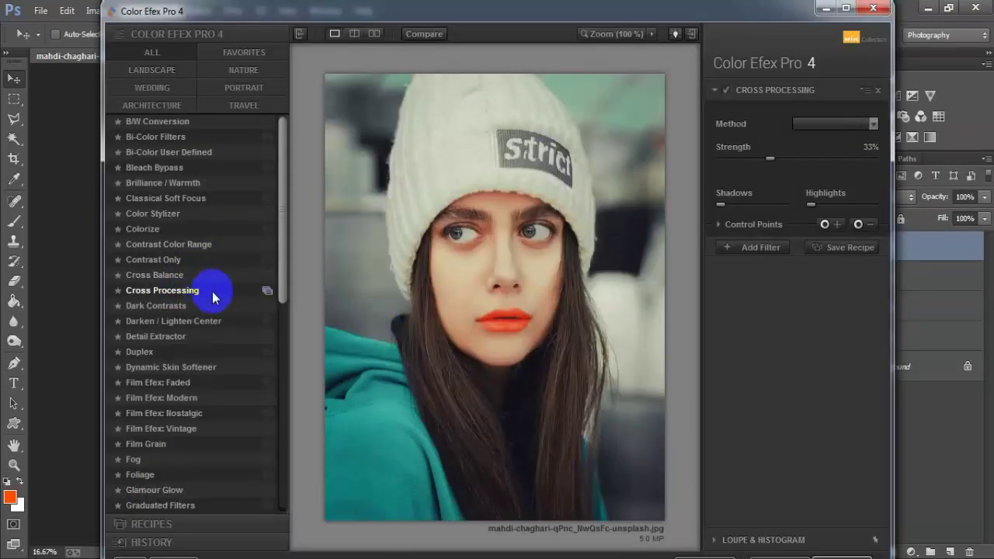
Apply Cross Processing with method C04, returning a Cross Processing (CEP 4) layer.
left_click(874, 124)
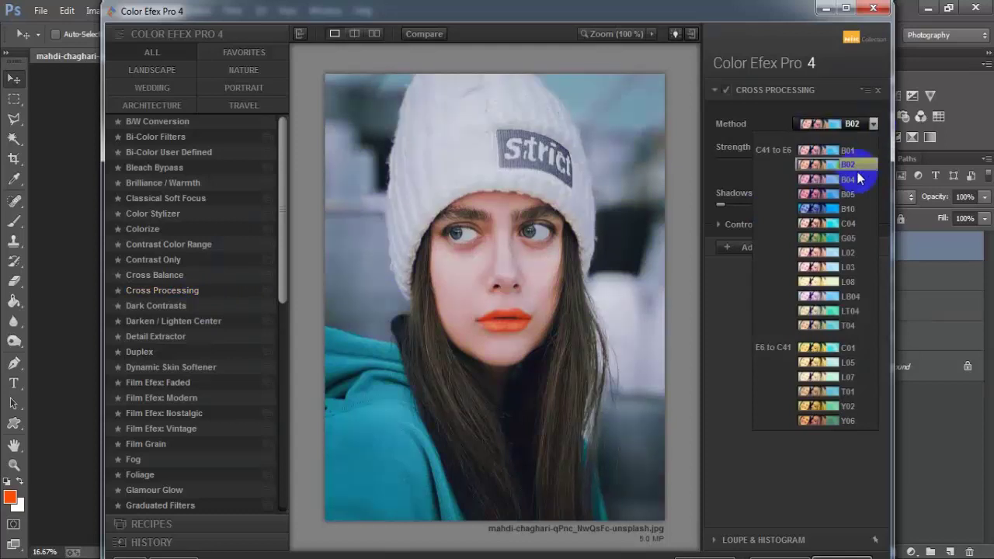
left_click(861, 224)
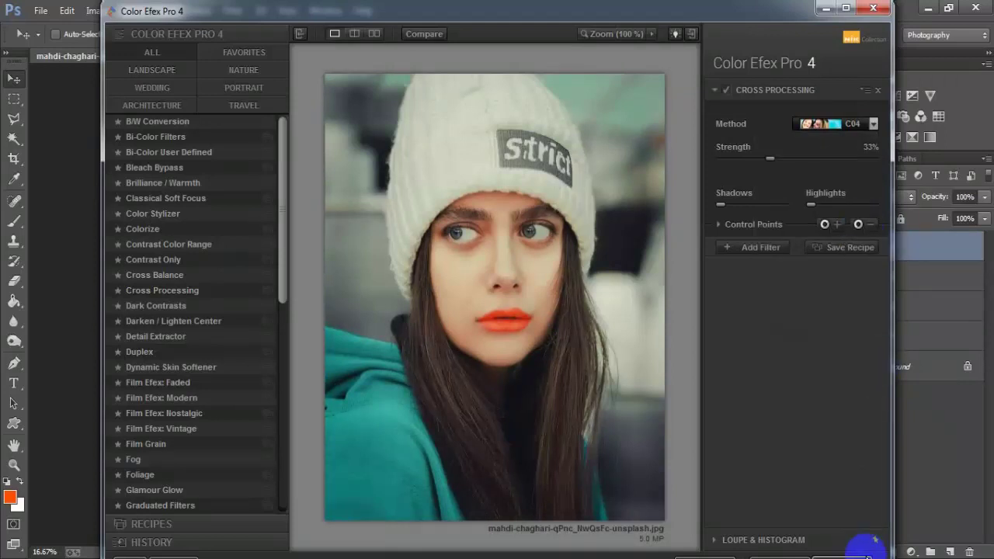
left_click(867, 553)
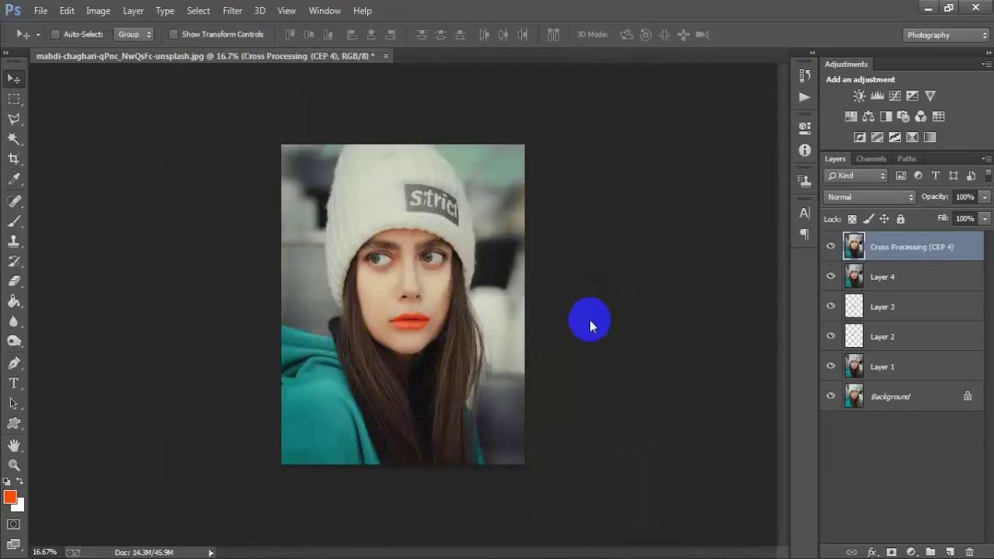
key("ctrl+plus")
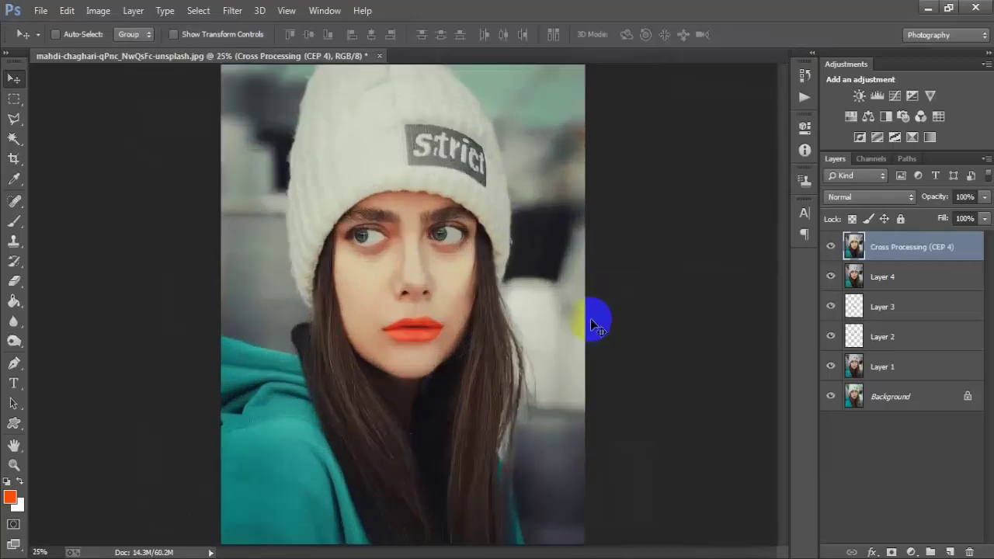
left_click(831, 397, "alt")
left_click(831, 396, "alt")
left_click(830, 397, "alt")
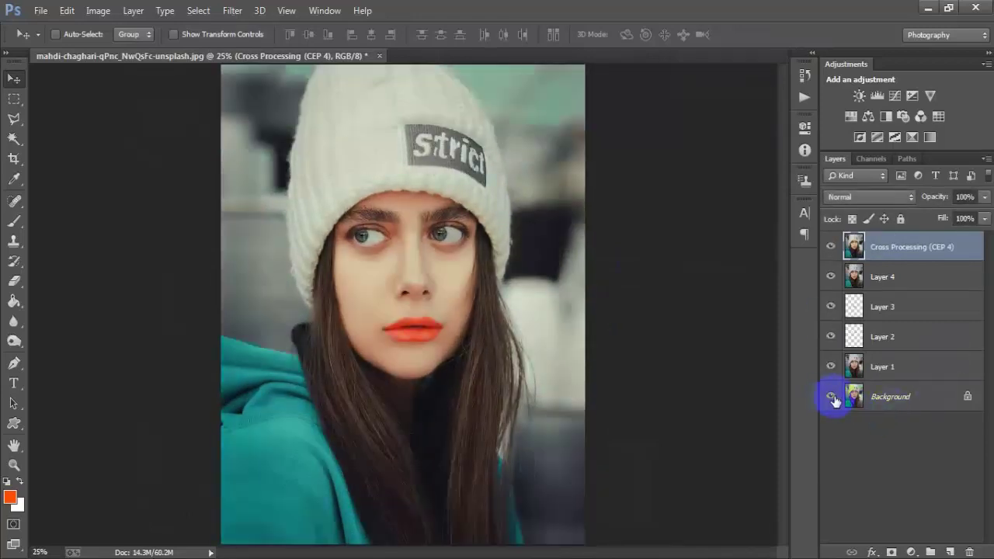
left_click(831, 397, "alt")
left_click(832, 398, "alt")
left_click(832, 398, "alt")
left_click(833, 399, "alt")
left_click(833, 399, "alt")
left_click(833, 399, "alt")
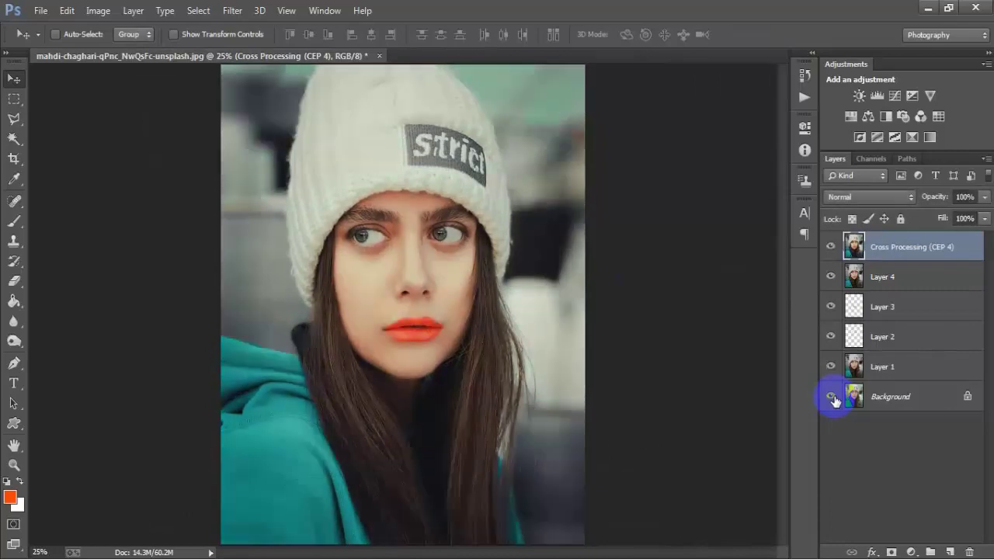